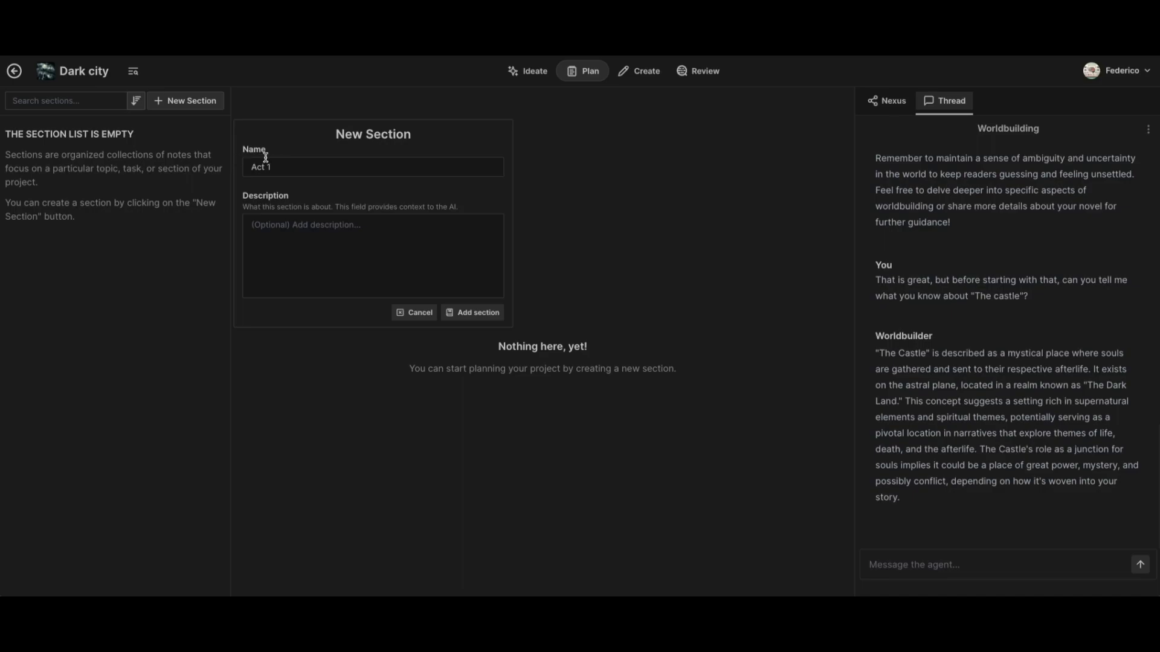
- Describe the new Act 1 section as "In the first act the protagonist "mark" is introduced, as well as the antagonist." and add it
click(360, 254)
text(In th )
text( first act the prog)
key(BackSpace)
text(tagonist "mark" is introduced, as well as the antagoni)
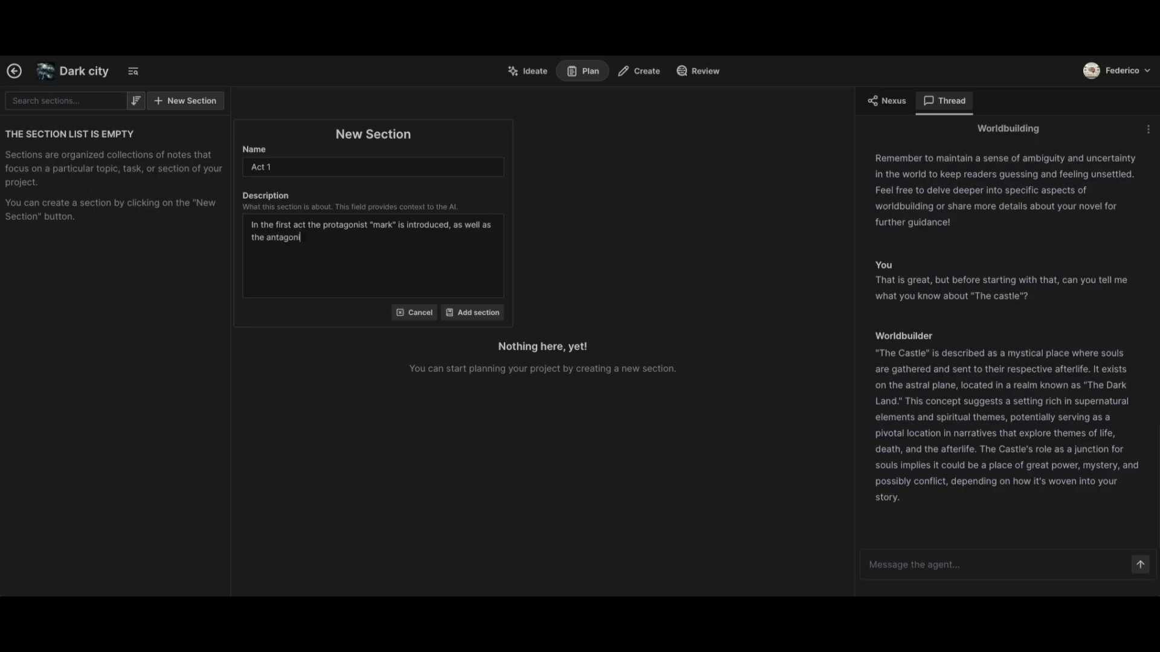
text(st th)
click(477, 312)
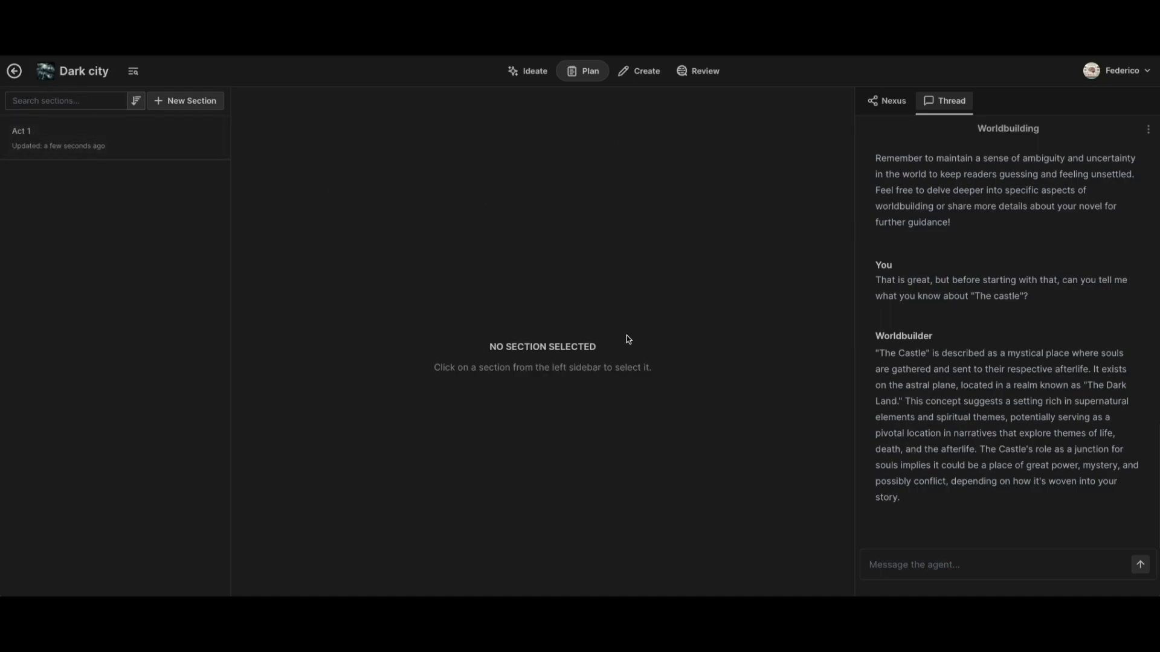
- Open the Act 1 section and add a collection named "Chapter 1"
click(155, 145)
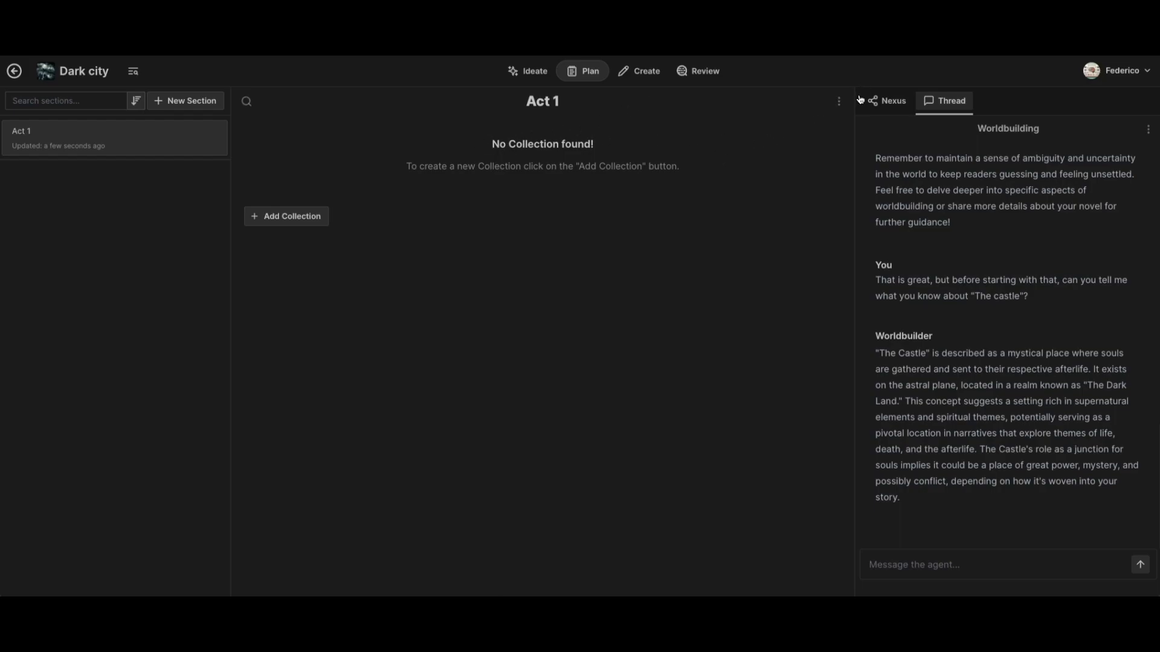
click(319, 222)
click(340, 171)
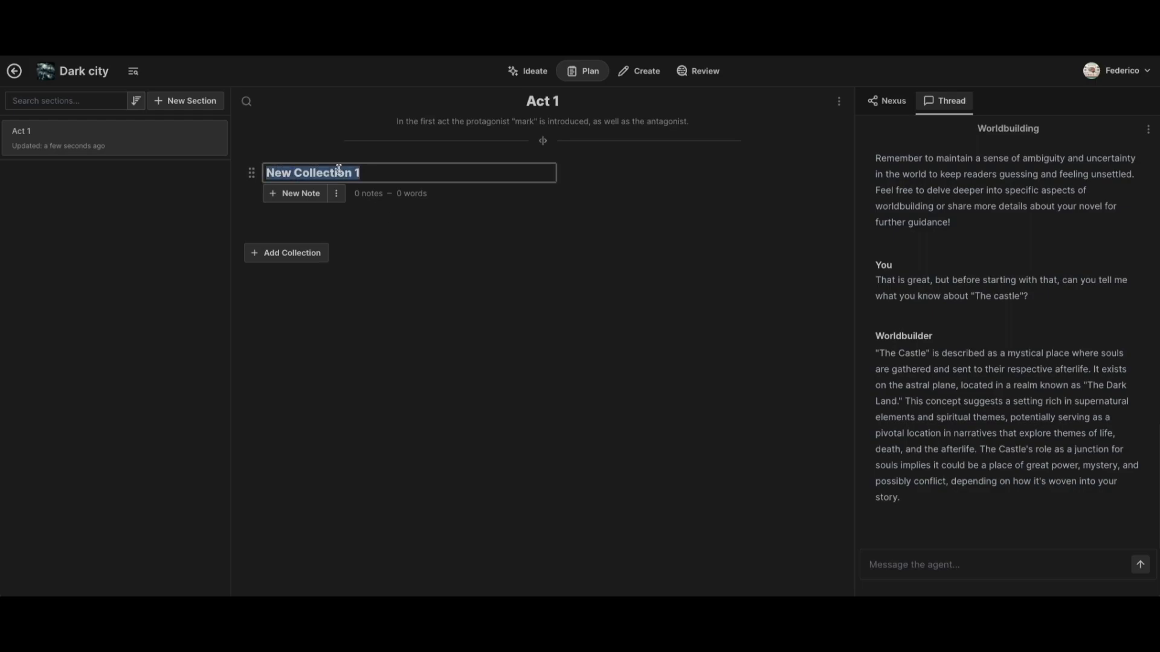
text(Chapter 1)
- Add a second collection to Act 1 and name it "Chapter 2"
click(299, 254)
click(320, 258)
text(Chapter 2)
click(422, 219)
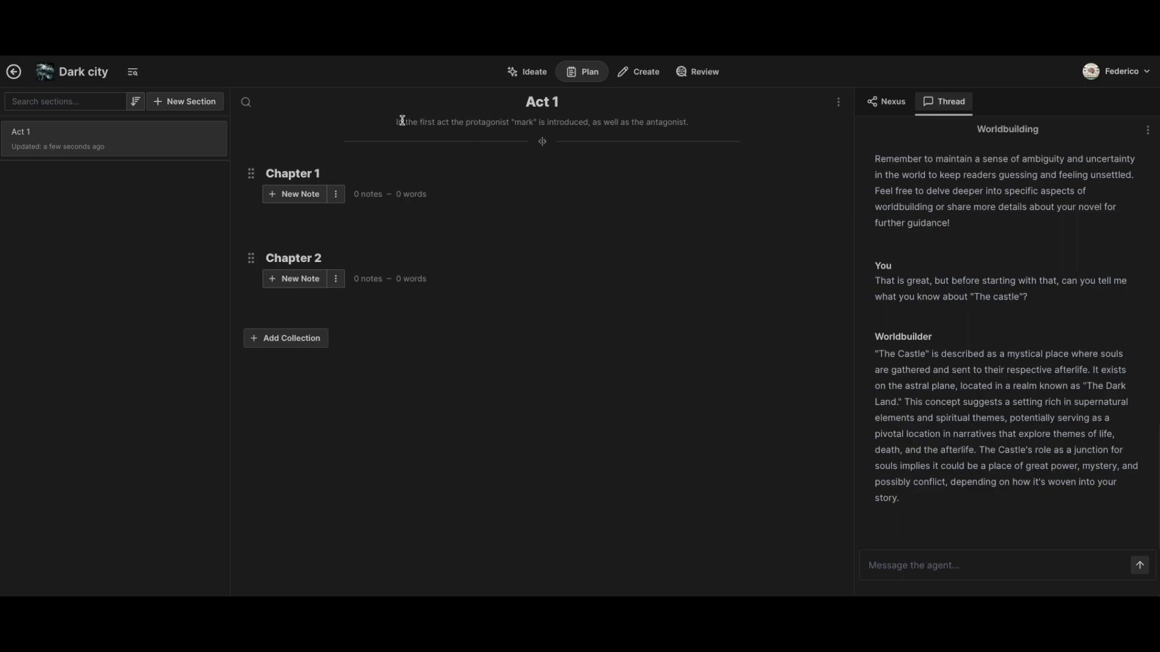
- Hide the section details under the Act 1 title and show them again
drag(393, 123, 697, 122)
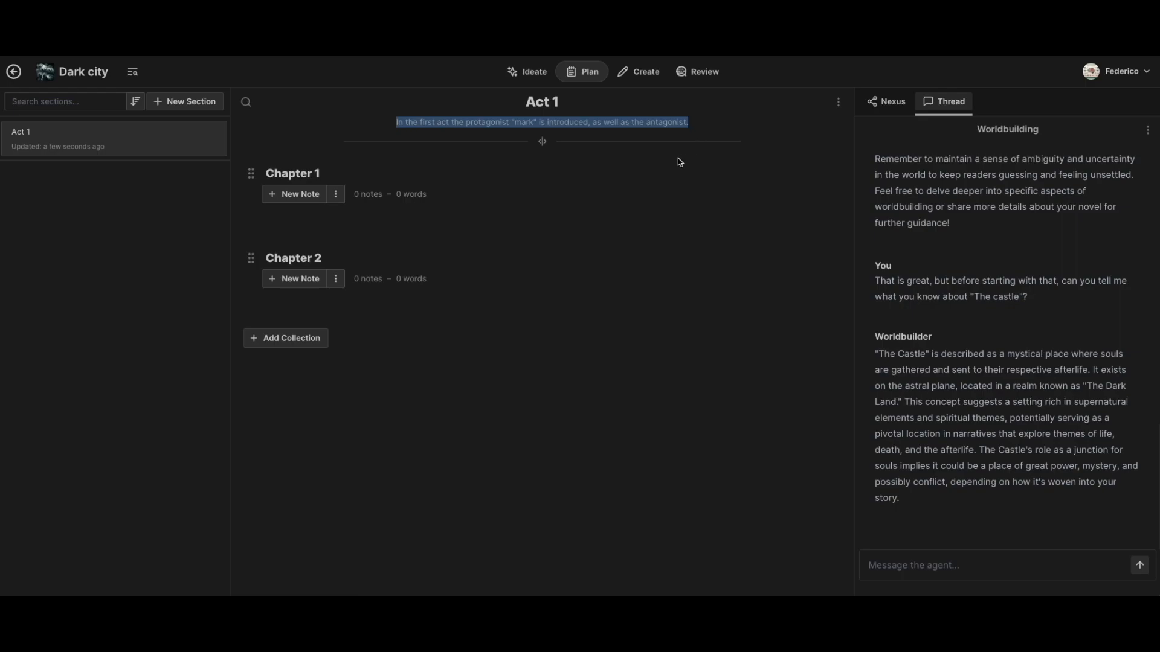
click(590, 214)
click(838, 102)
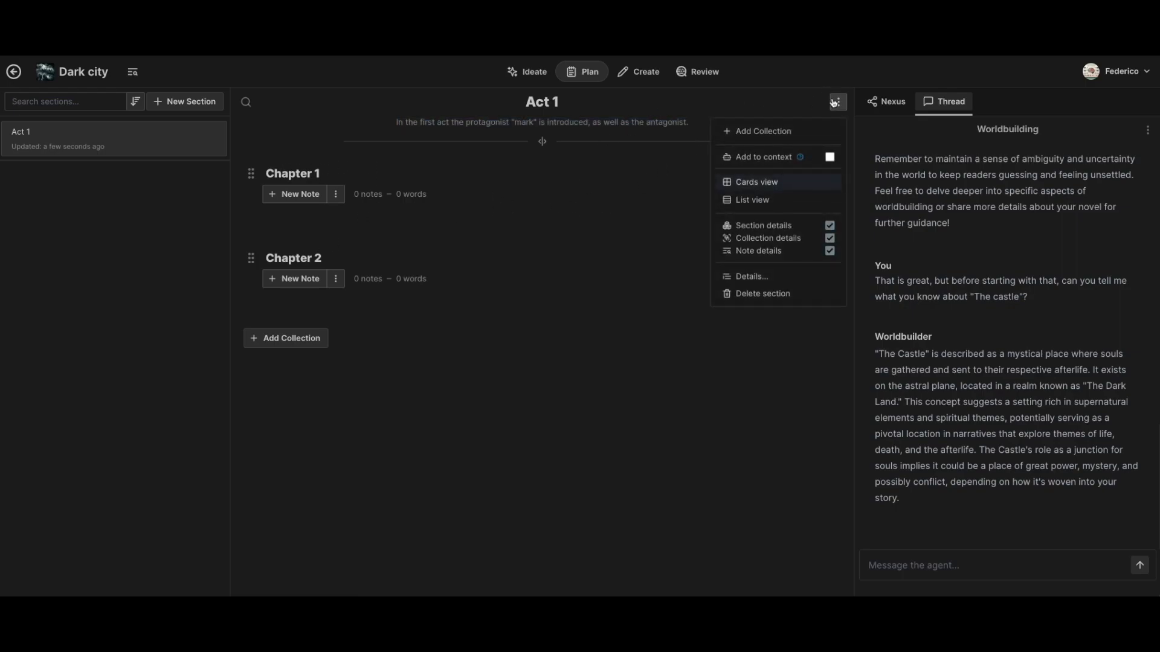
click(830, 226)
click(830, 226)
click(743, 372)
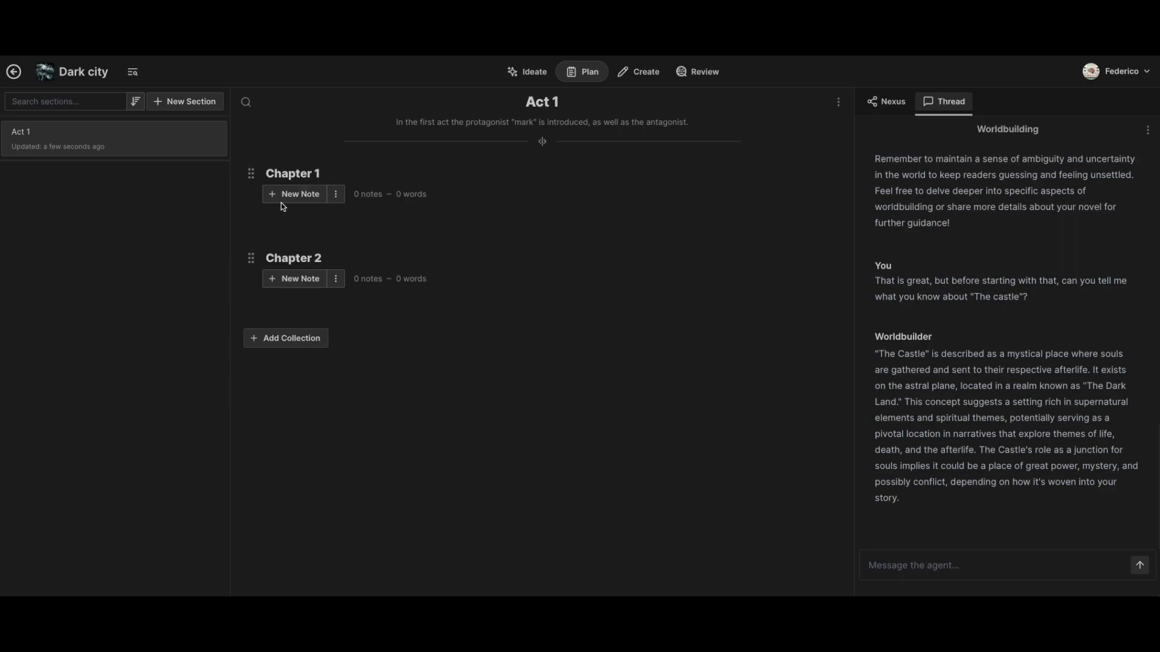
- In the Chapter 1 collection's details, write the description "In the first chapter the protagonist Mark is described in his own apartment."
click(341, 197)
click(336, 226)
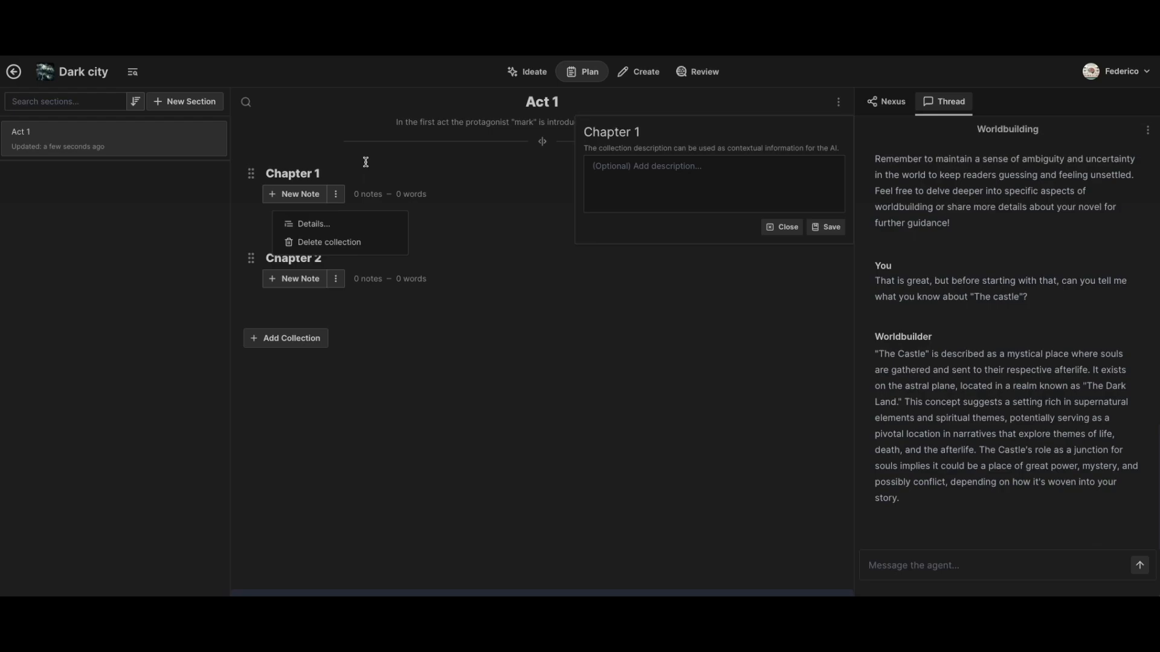
text(In the first chapter the protagonist Mark is )
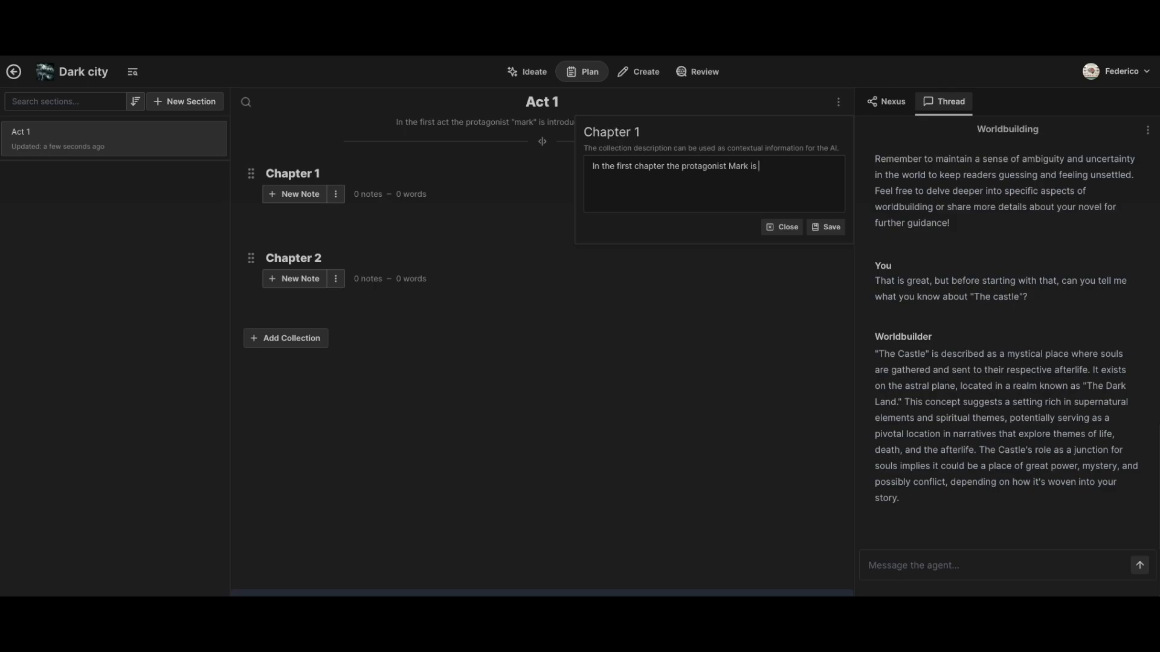
text(decr)
text(cribed in)
text( his own apartme)
text(nt.)
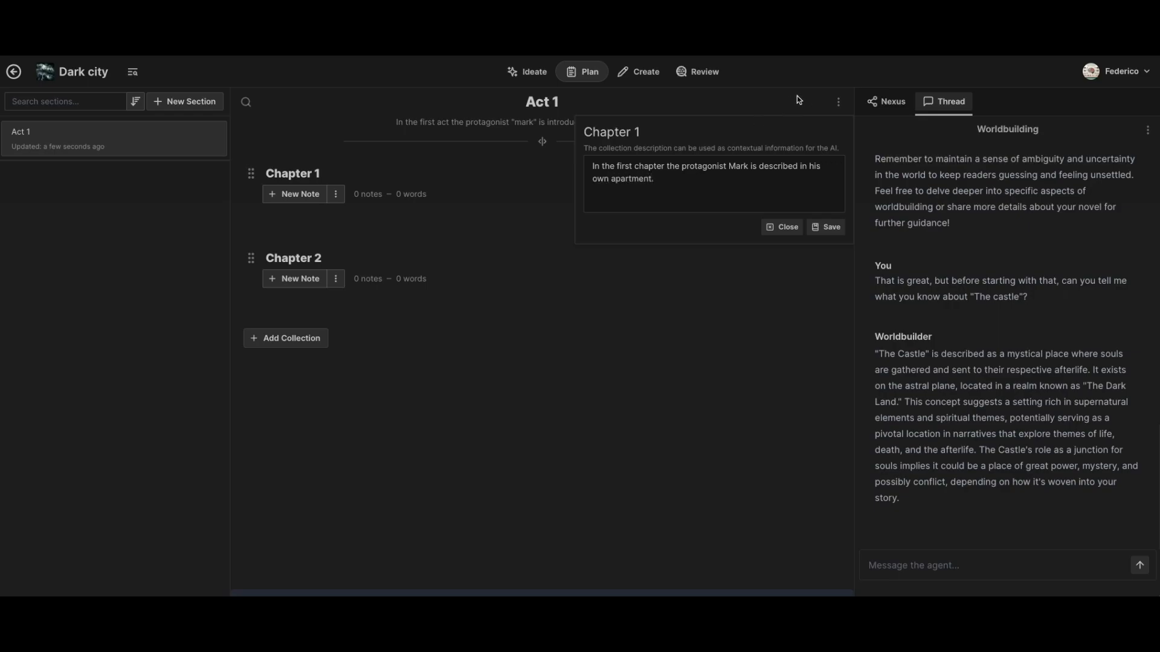
- Replace "described" with "introduced" in the Chapter 1 description and save it
double_click(767, 166)
text(introduced)
click(827, 227)
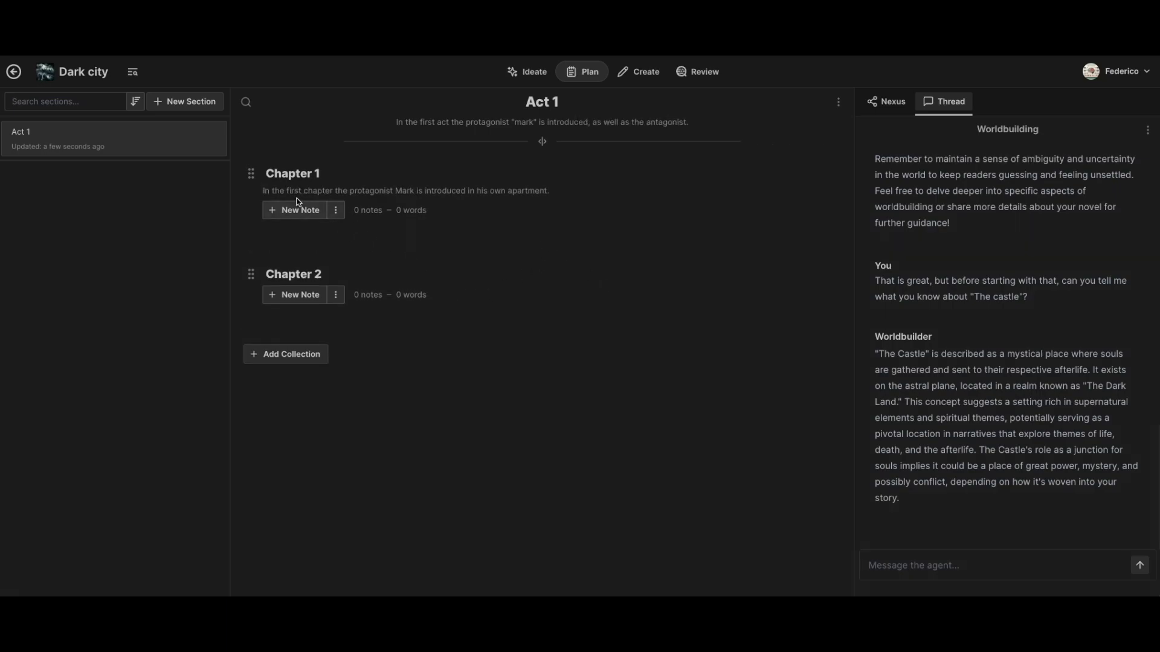
- Hide the collection details in Act 1 and show them again
drag(263, 191, 554, 197)
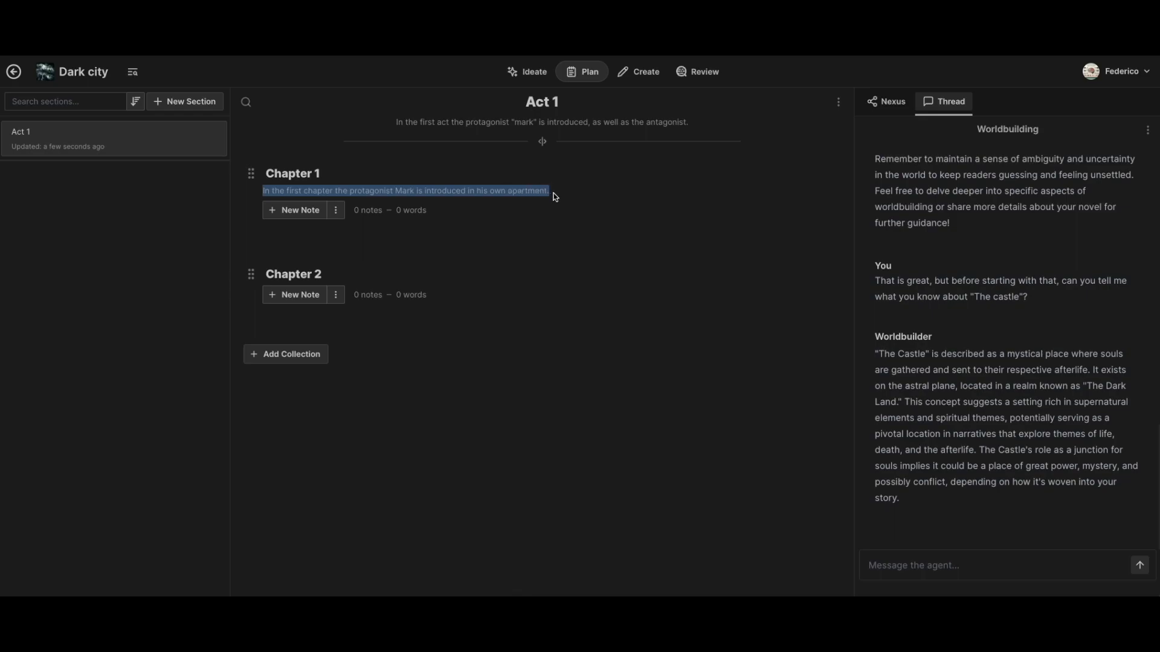
click(589, 192)
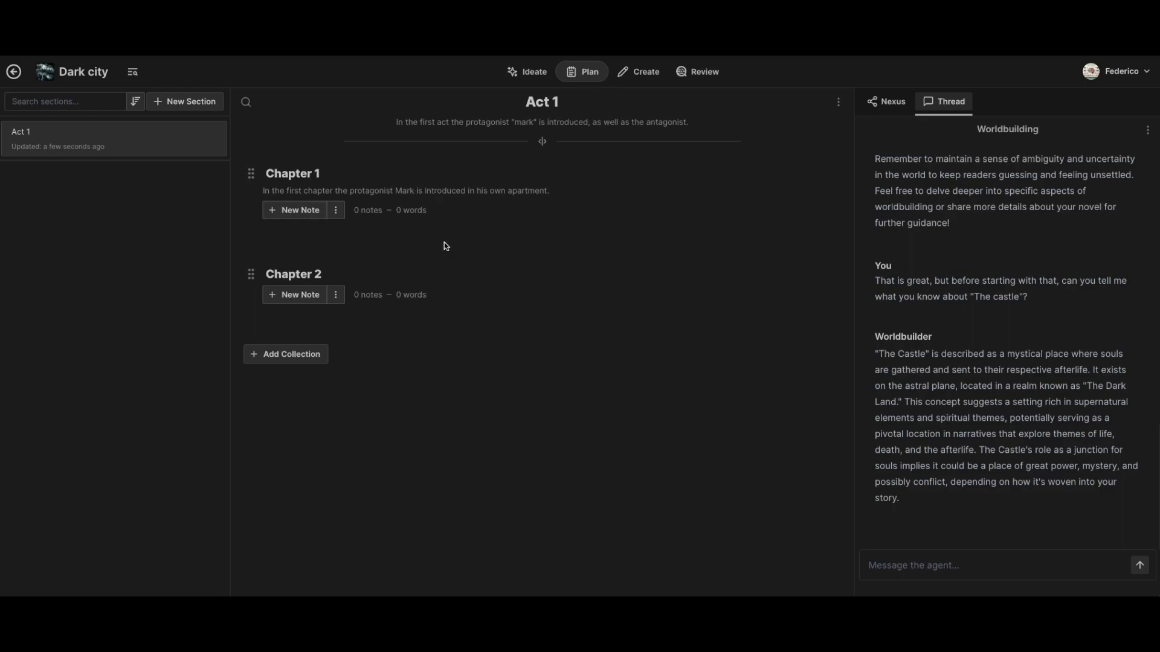
click(838, 102)
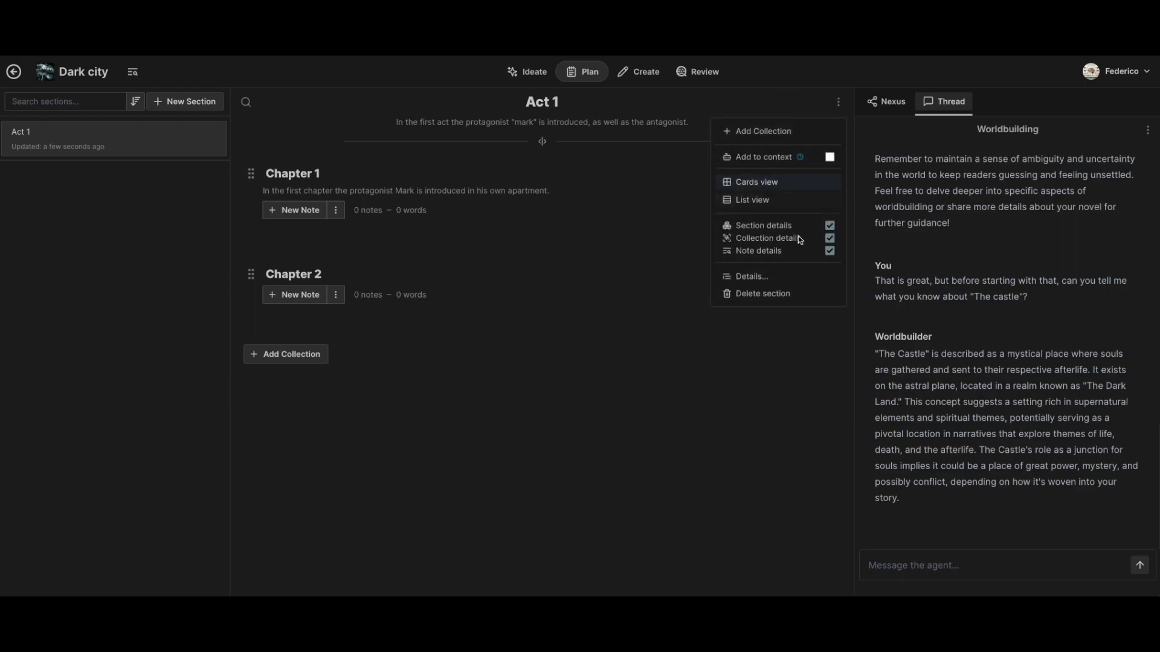
click(830, 239)
click(830, 239)
click(599, 269)
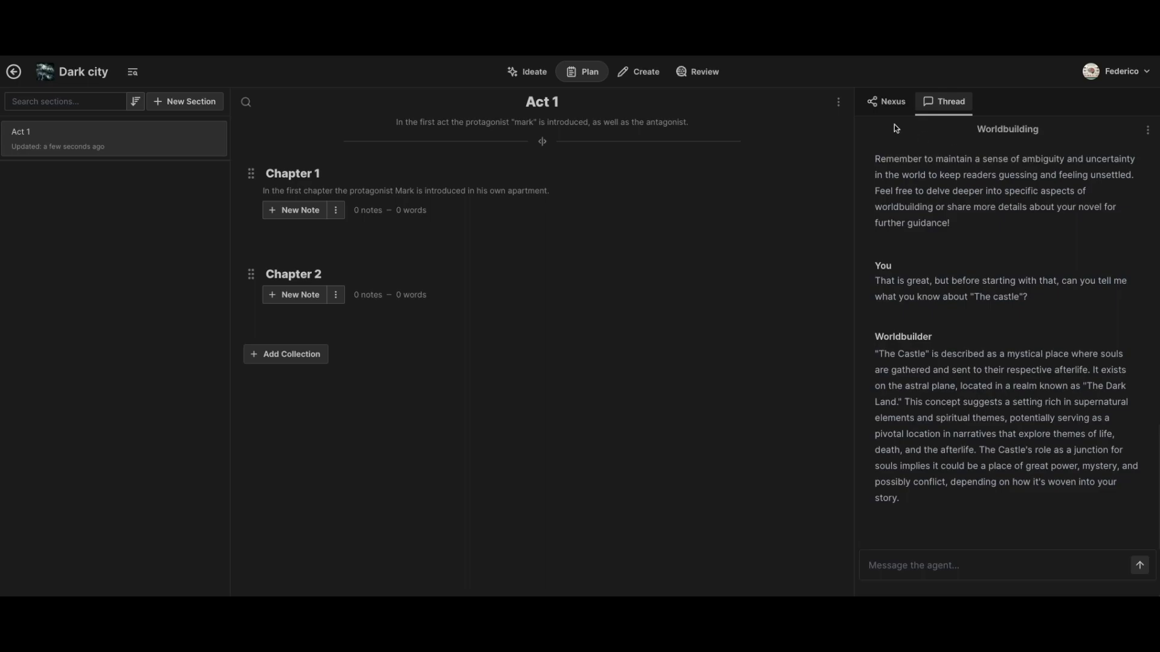
- Add the Act 1 section to the AI agent's context
click(839, 104)
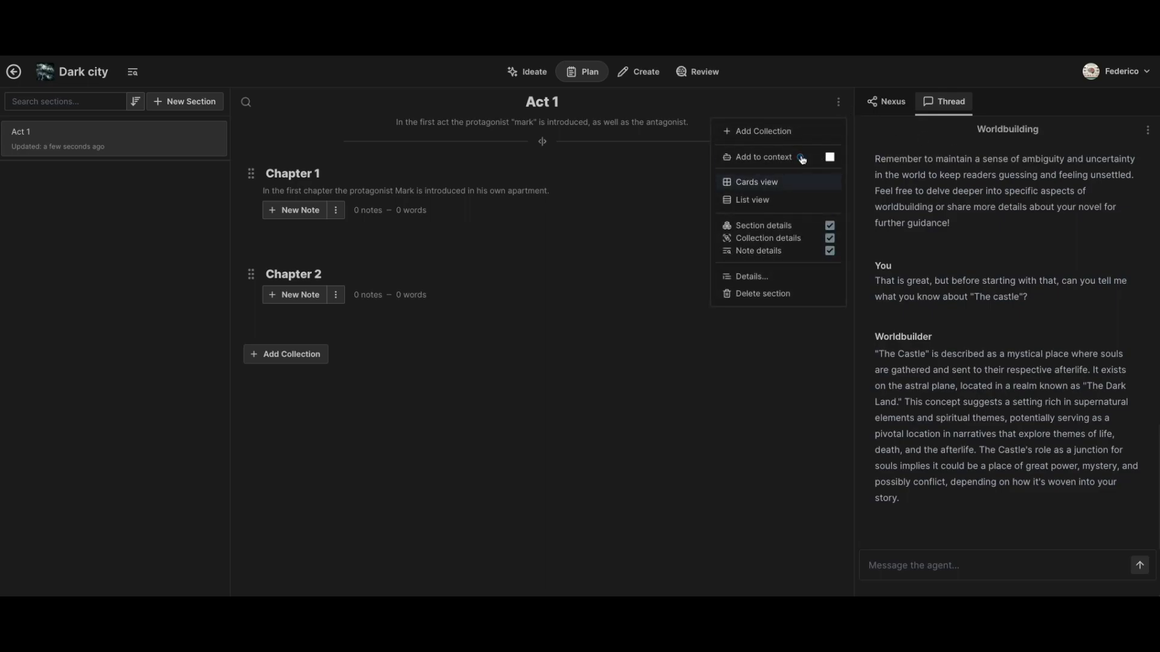
click(831, 157)
click(706, 416)
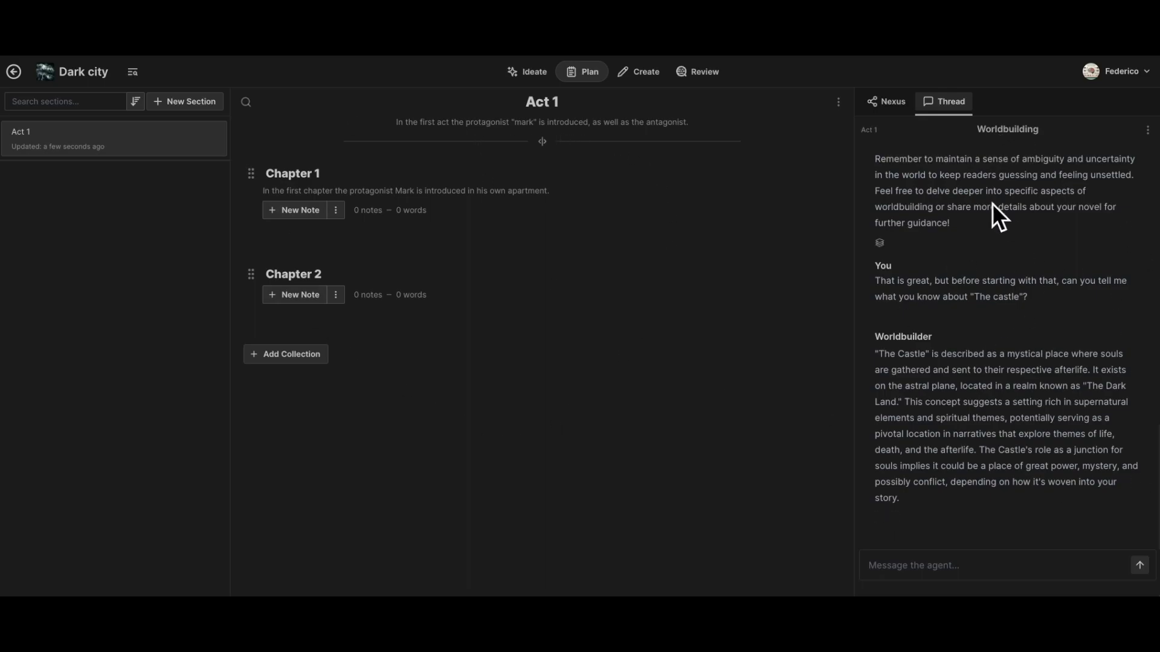
- Ask the agent in the Worldbuilding thread "What is Act 1 about?"
click(918, 558)
text(What is Act 1 about?)
key(Return)
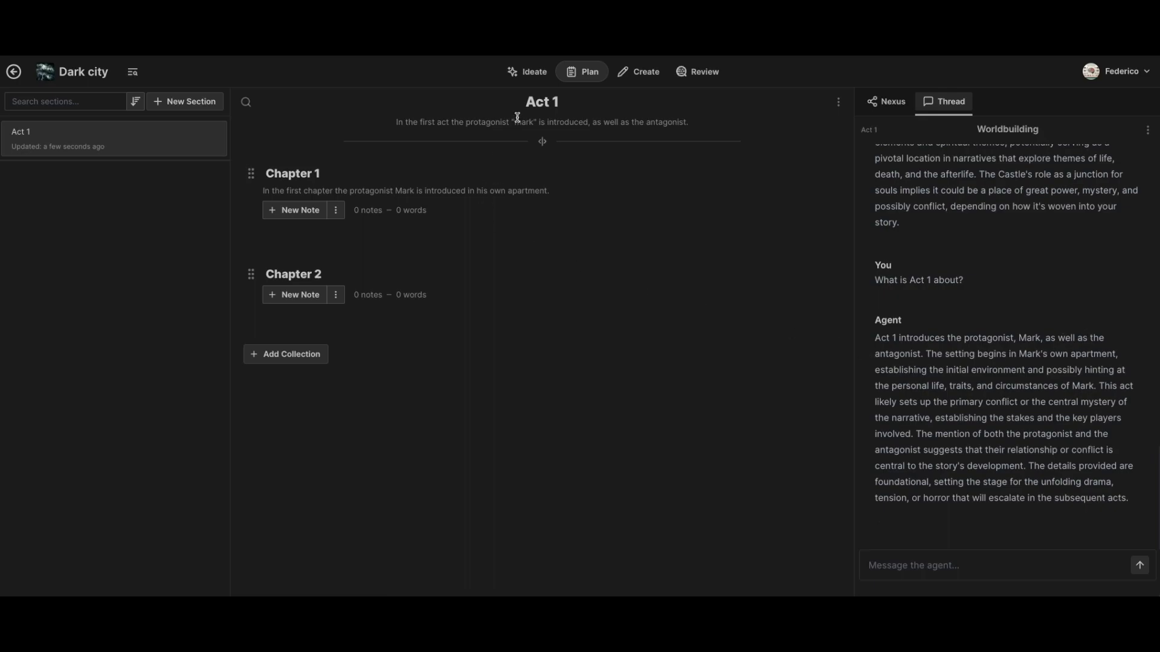
- Compare the agent's answer about Act 1 with the section and Chapter 1 descriptions, and check the thread title
drag(690, 122, 574, 123)
click(962, 368)
drag(366, 191, 567, 193)
click(993, 372)
drag(1096, 386, 1127, 402)
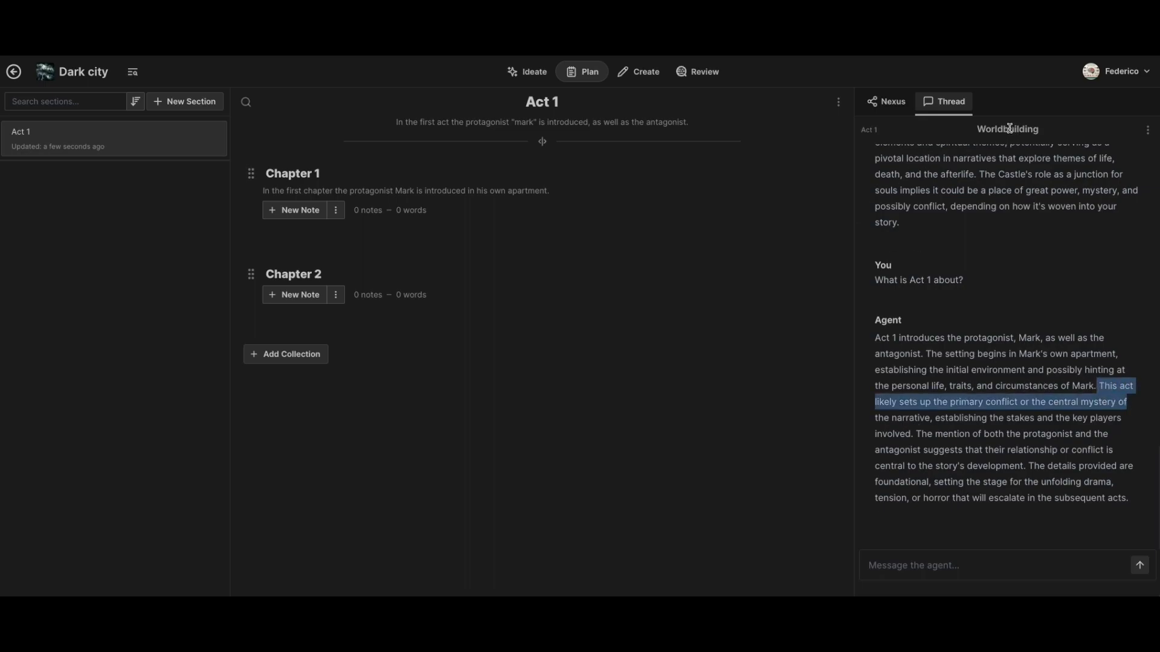
click(1034, 132)
double_click(1034, 131)
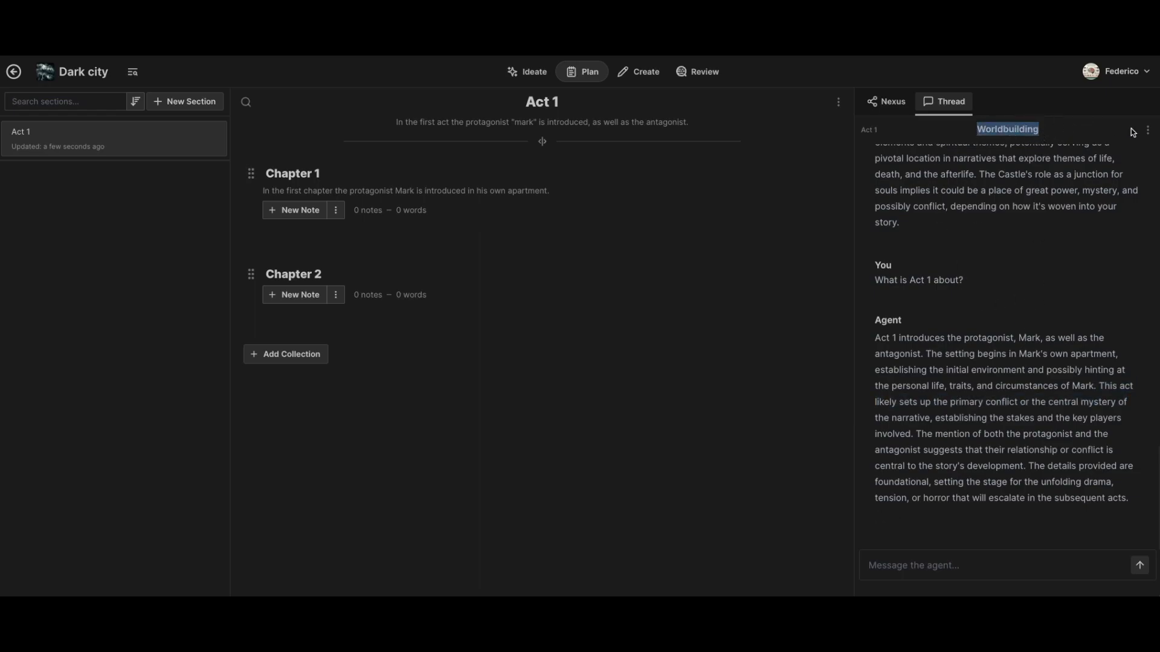
click(1037, 170)
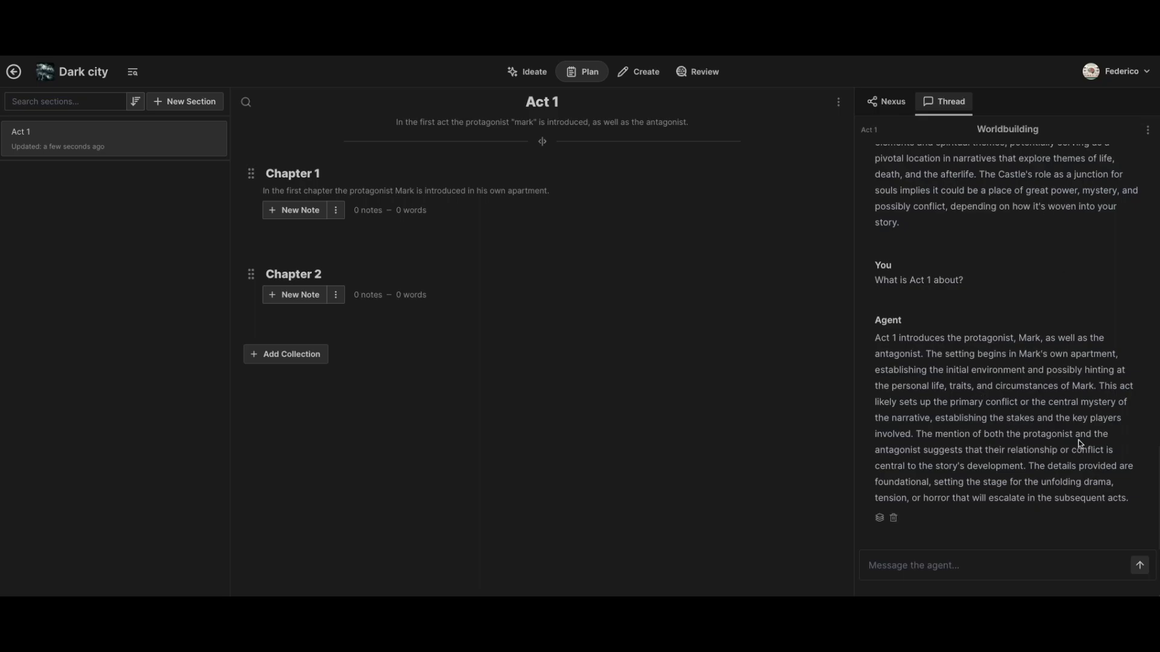
- Review the earlier Worldbuilder messages in the thread, from the worldbuilding guidance to the answer about Act 1
scroll(966, 426, up, 5)
scroll(966, 426, up, 6)
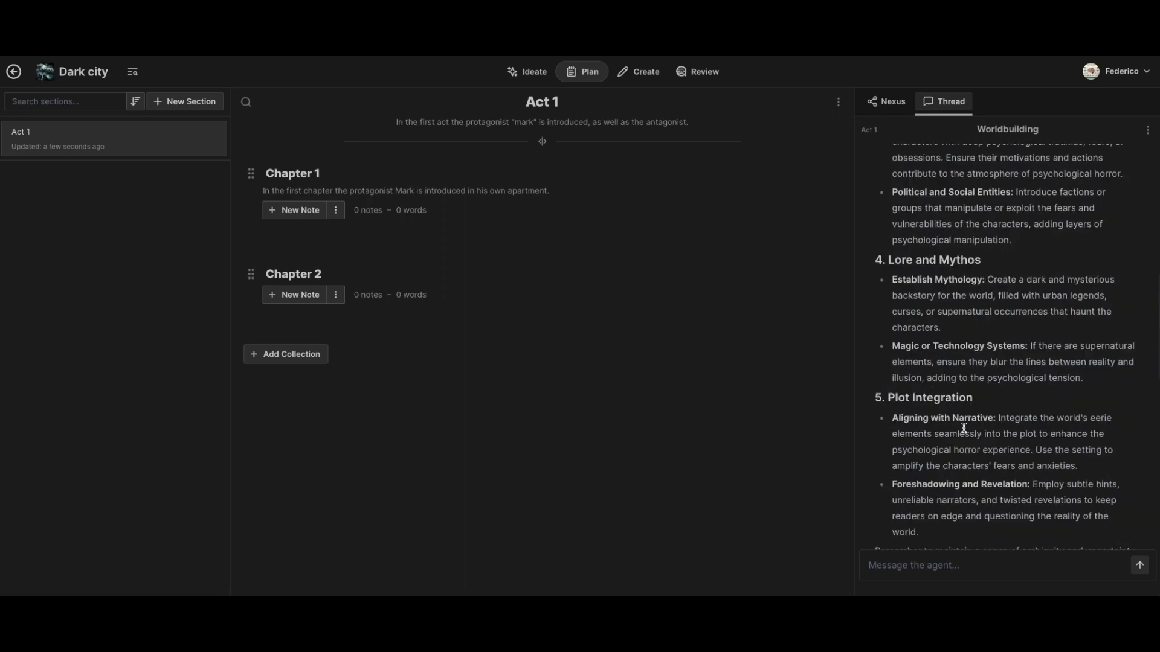
scroll(966, 411, down, 6)
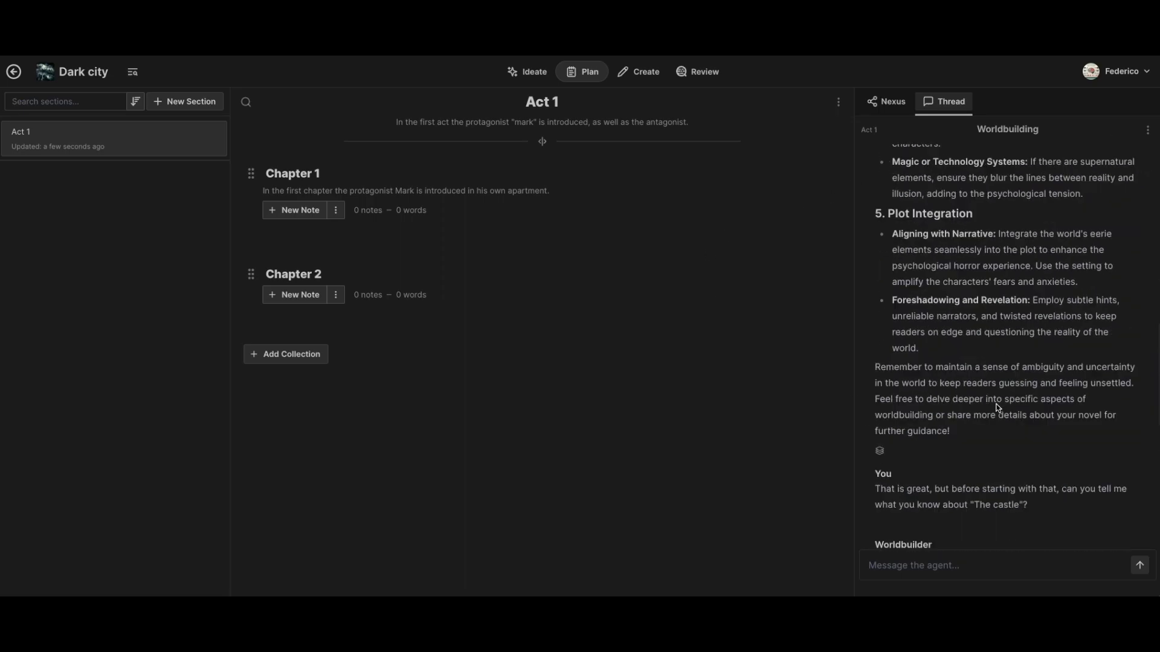
scroll(986, 415, up, 4)
scroll(986, 416, up, 10)
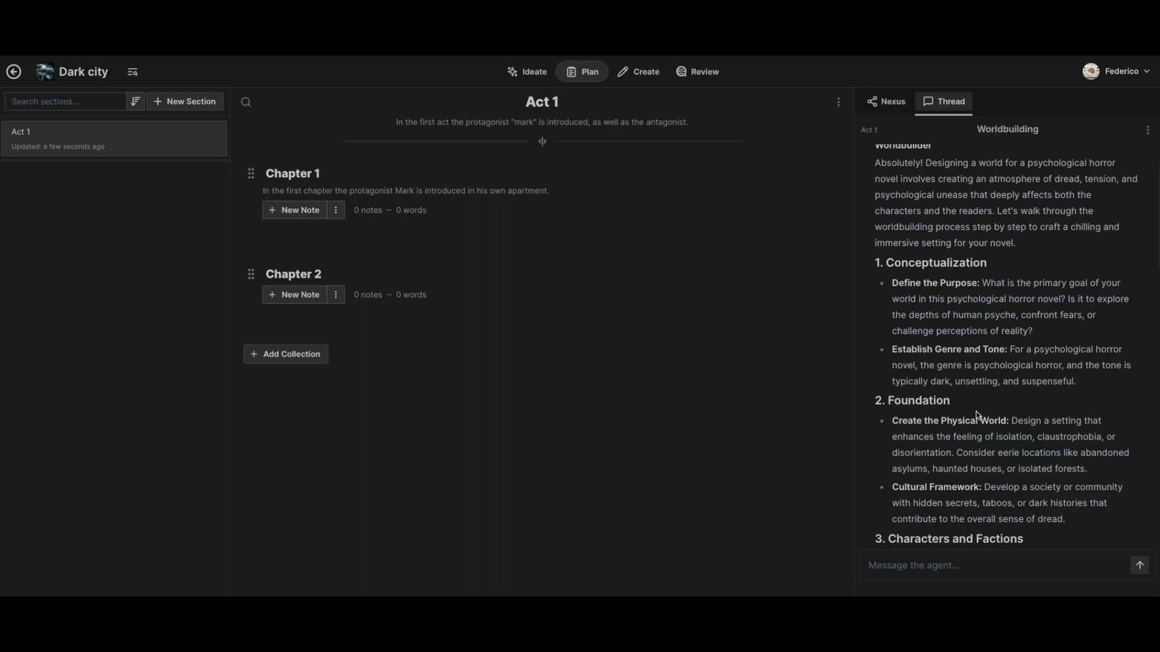
scroll(967, 315, down, 10)
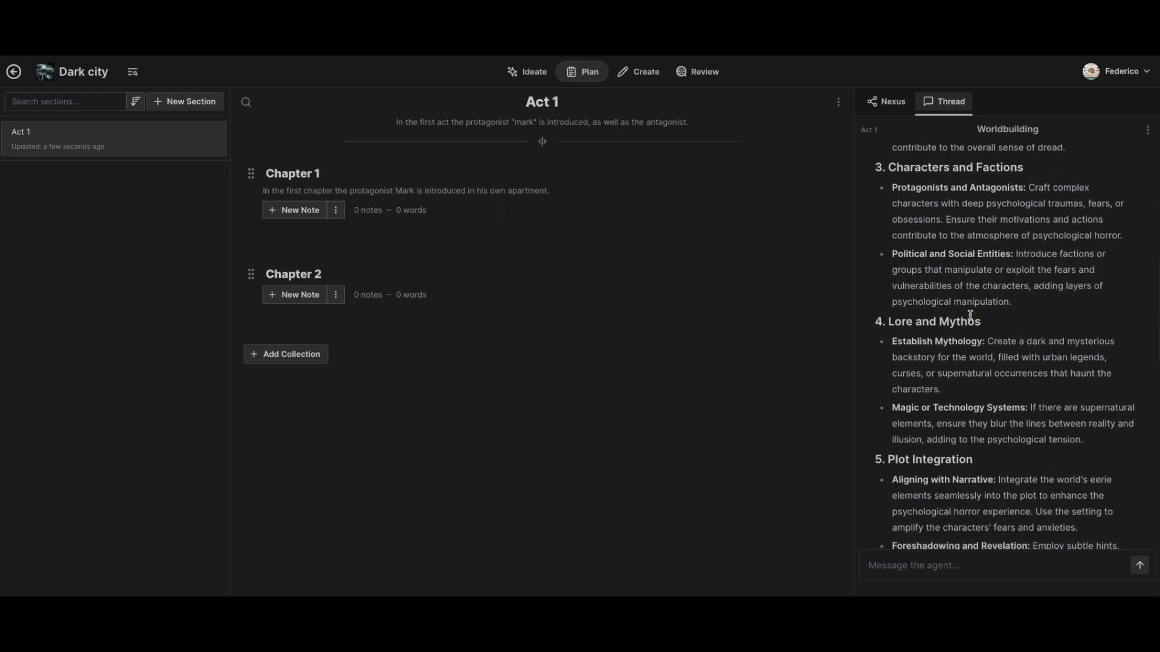
scroll(970, 314, down, 3)
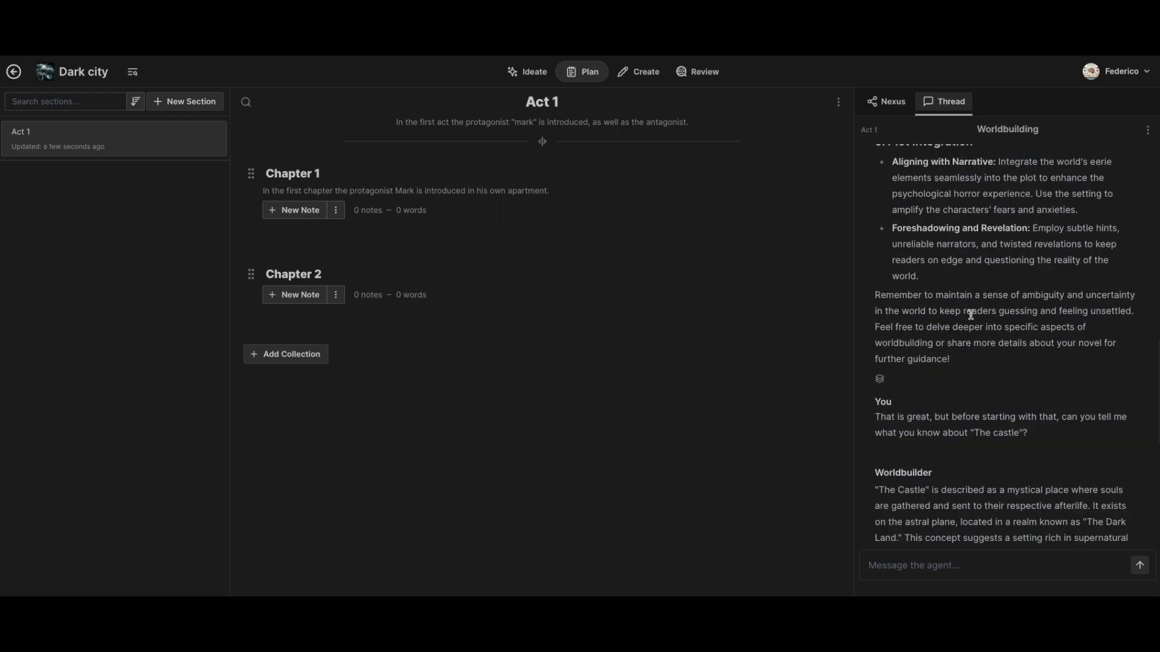
scroll(970, 314, down, 1)
scroll(970, 313, down, 1)
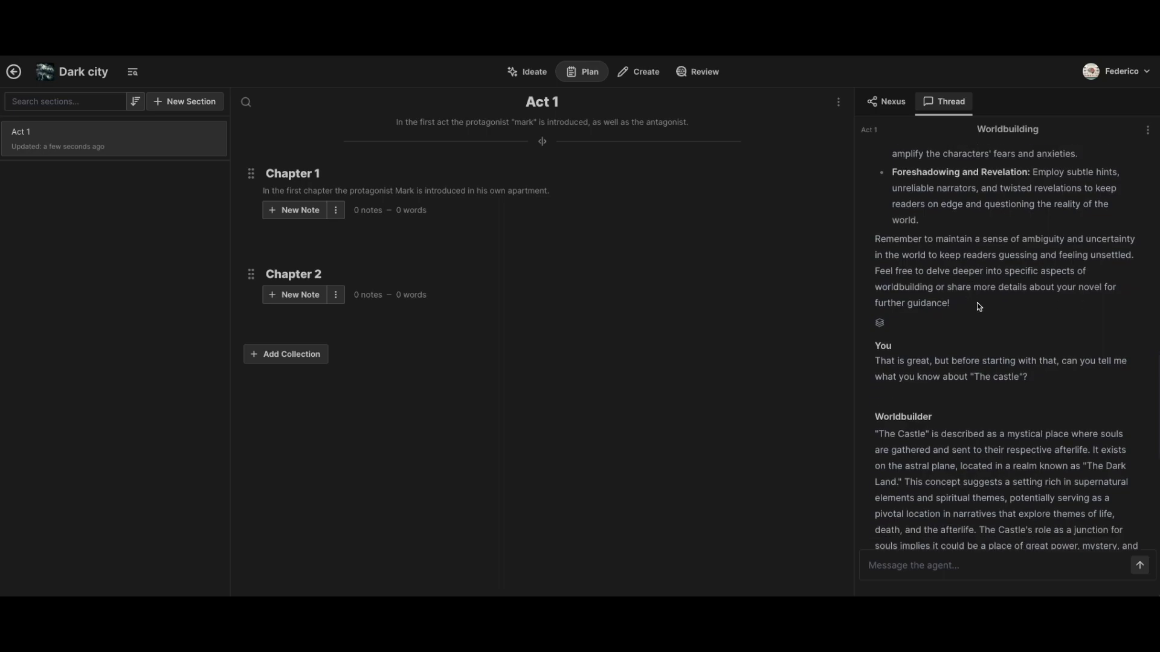
scroll(977, 303, down, 10)
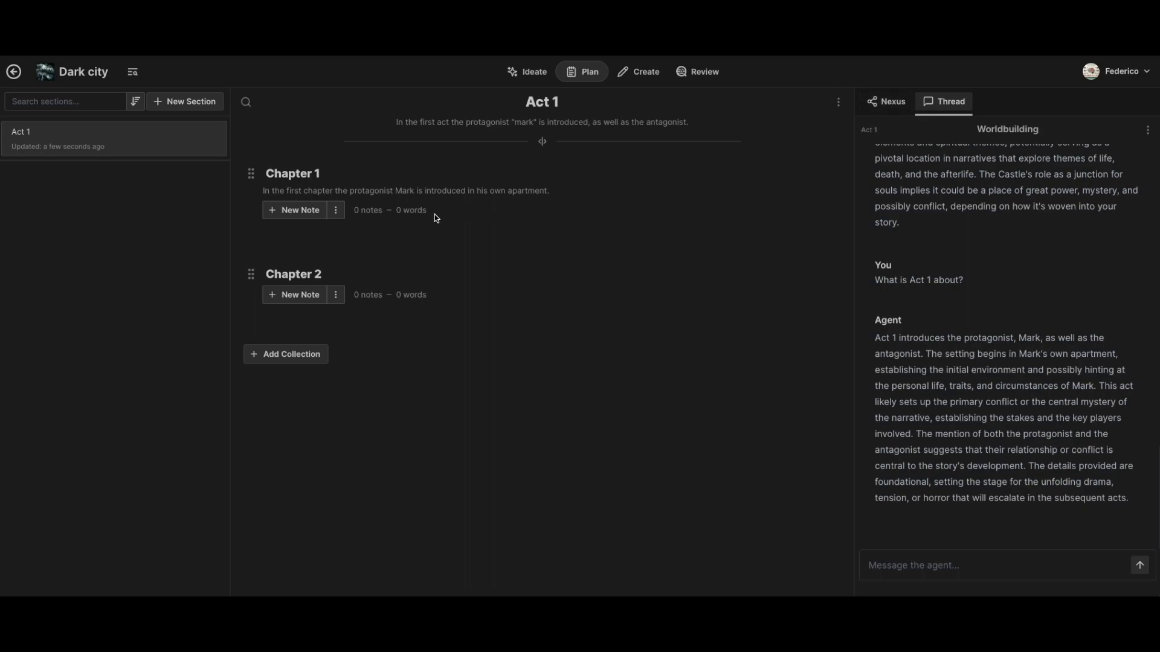
- Add a new note to Chapter 1 and title it "Scene 1"
click(295, 210)
double_click(294, 239)
text(Scene 1)
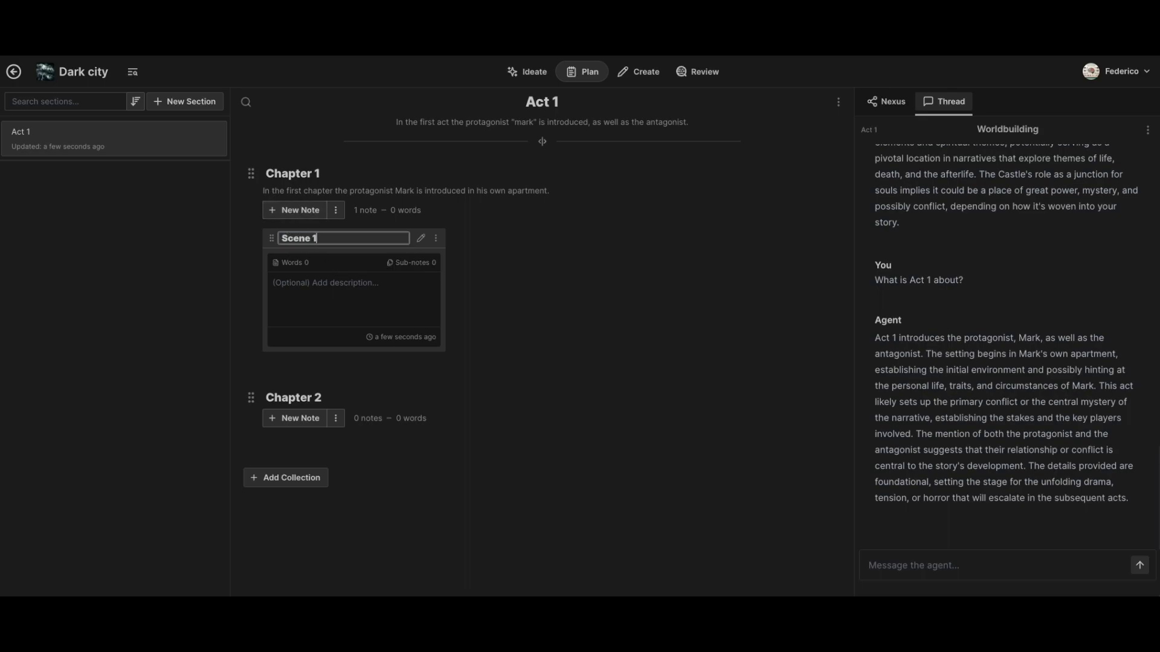
click(495, 260)
- Enter "Prologue introducing Mark's apartment." as the description of the Scene 1 note
click(331, 285)
text(T)
key(BackSpace)
text(Prolog)
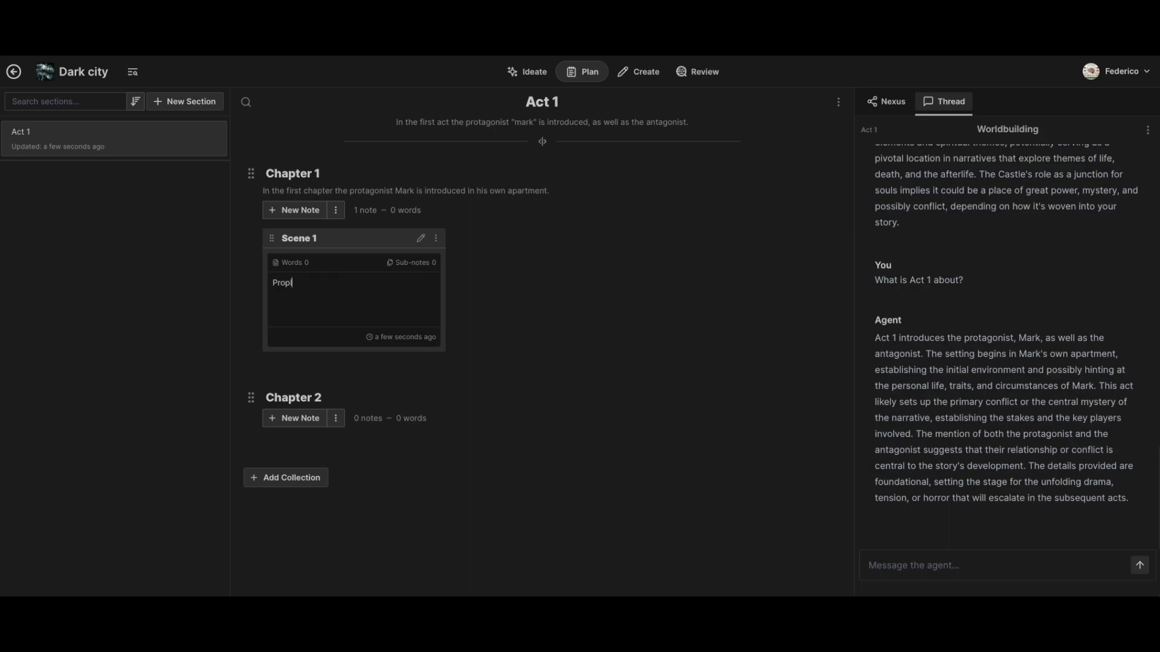
key(BackSpace)
key(BackSpace)
key(BackSpace)
text(logue)
key(BackSpace)
key(BackSpace)
key(BackSpace)
text(gue intro)
key(BackSpace)
text(oducing Mark's apartment.)
- Try to summarize the Scene 1 note
click(436, 239)
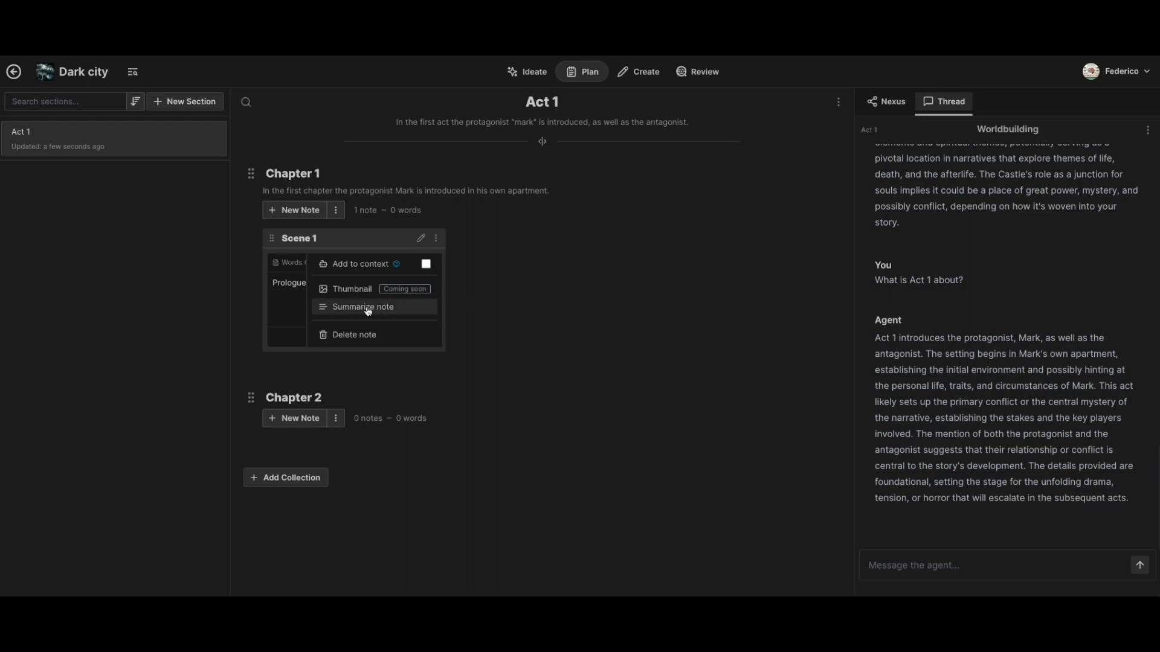
click(394, 307)
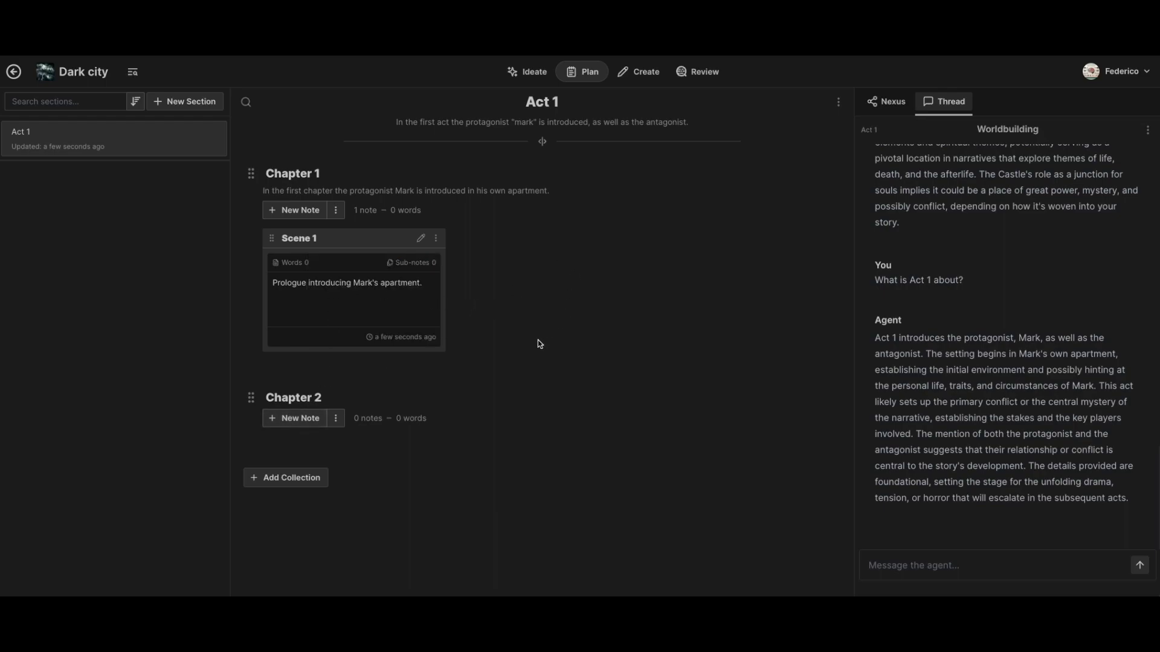
- Add a new note to Chapter 2 and title it "Scene 2"
click(301, 418)
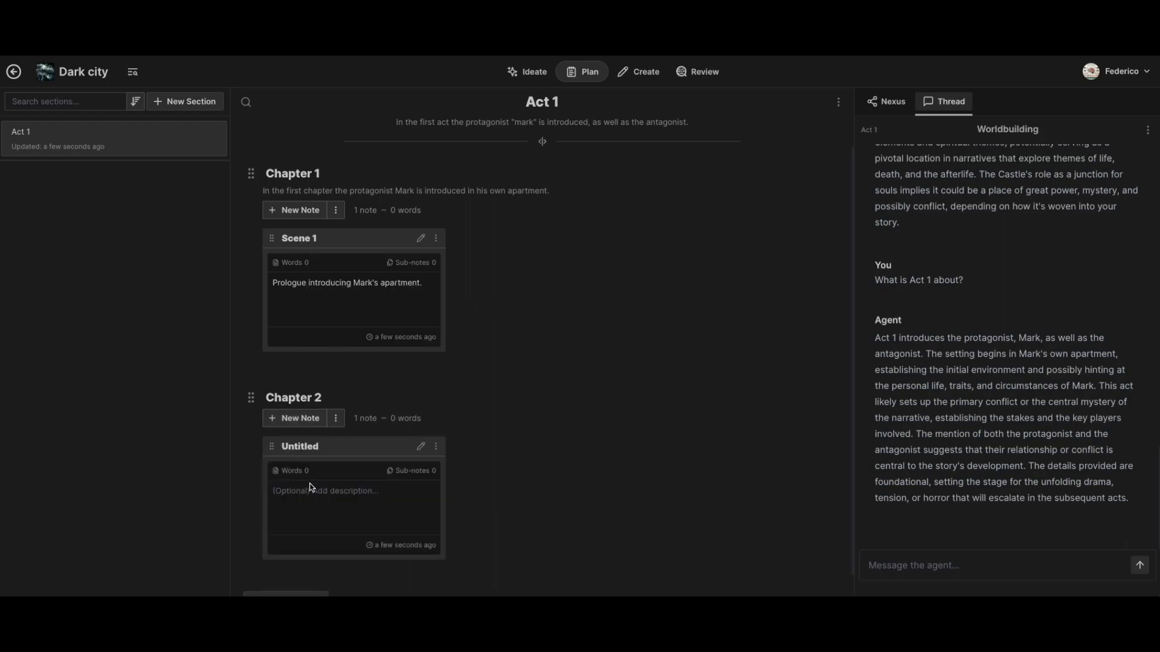
double_click(305, 446)
text(Scene)
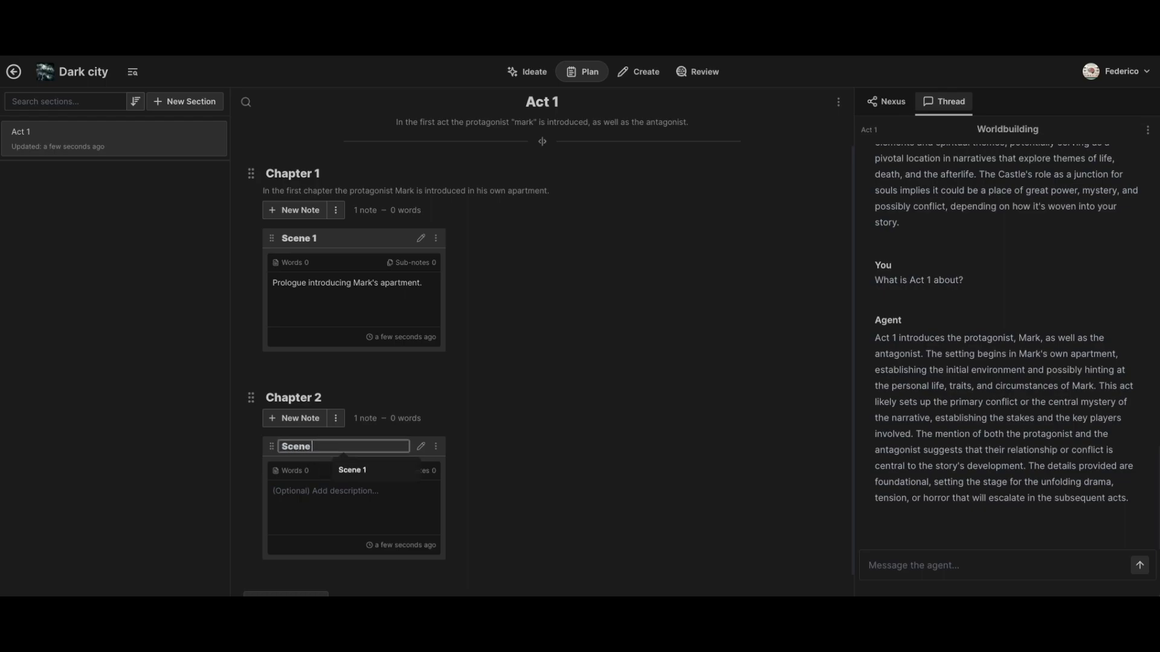
text( 2)
click(337, 491)
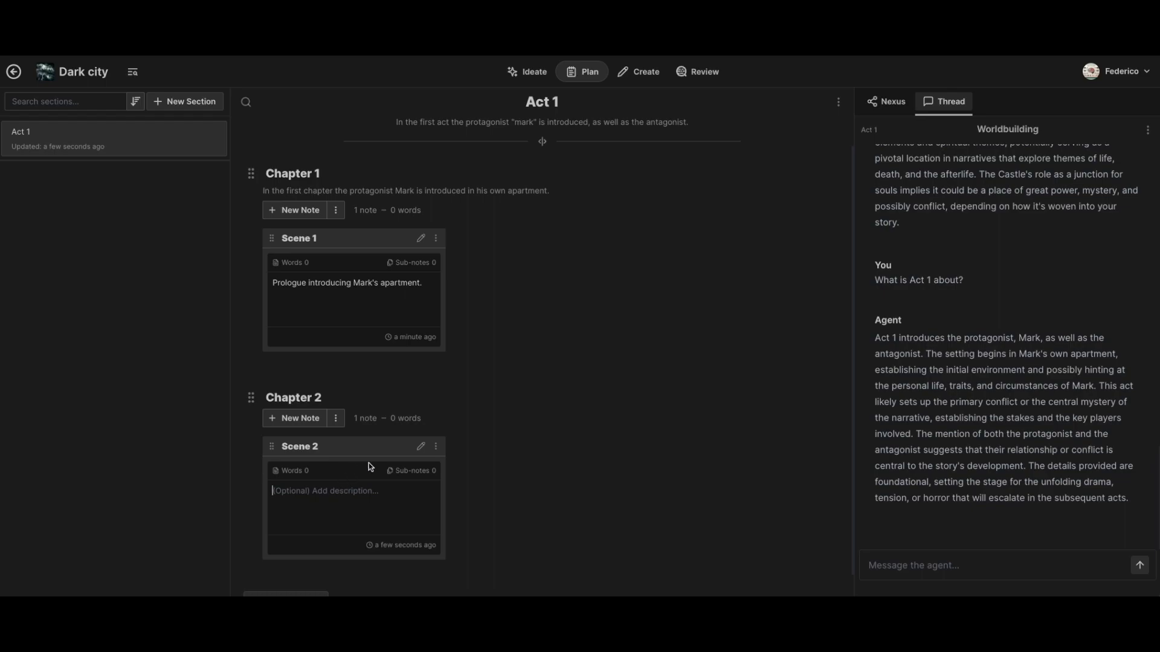
scroll(493, 401, down, 1)
scroll(490, 401, up, 1)
- Switch the Act 1 section to list view and return it to cards view
click(839, 103)
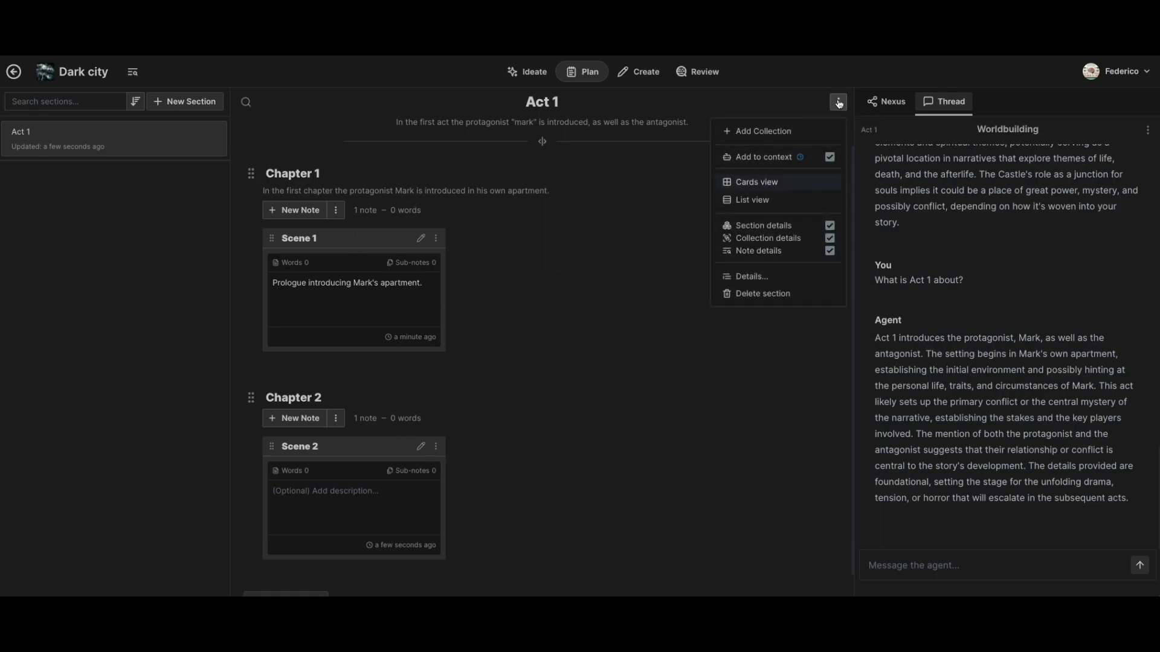
click(767, 200)
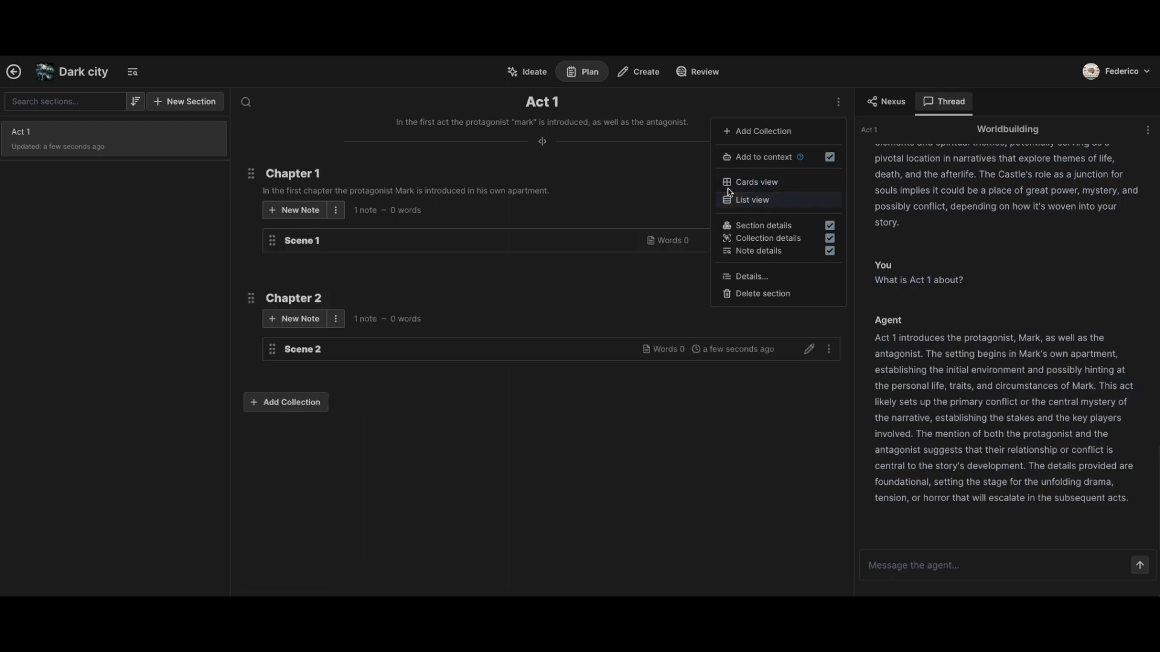
click(473, 421)
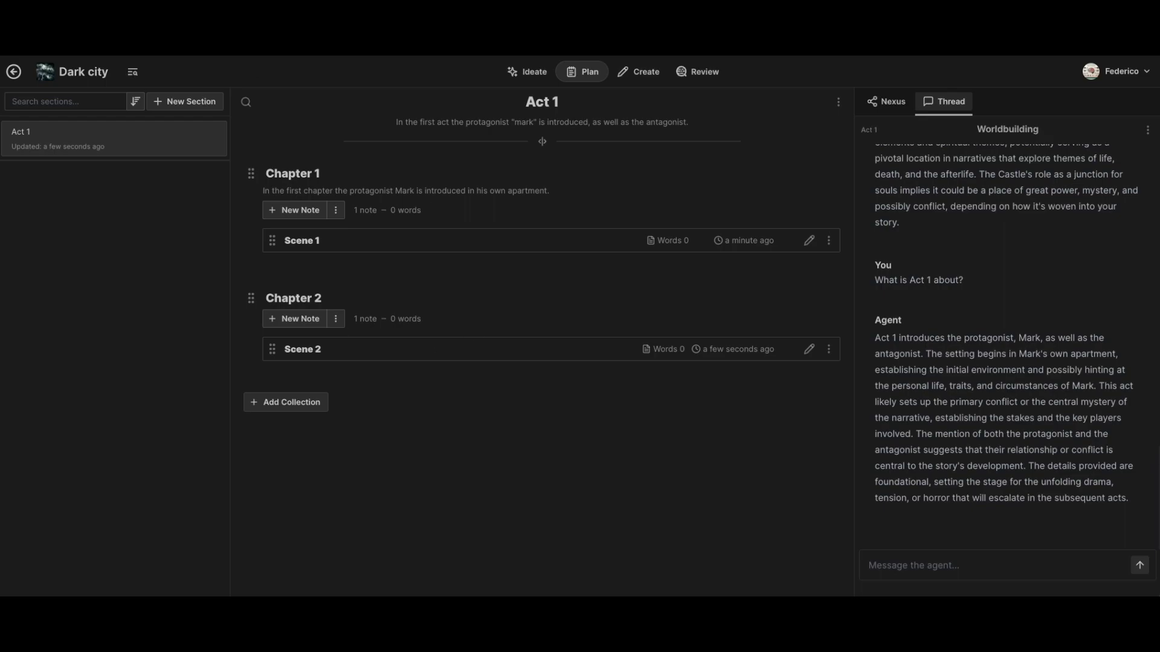
click(839, 102)
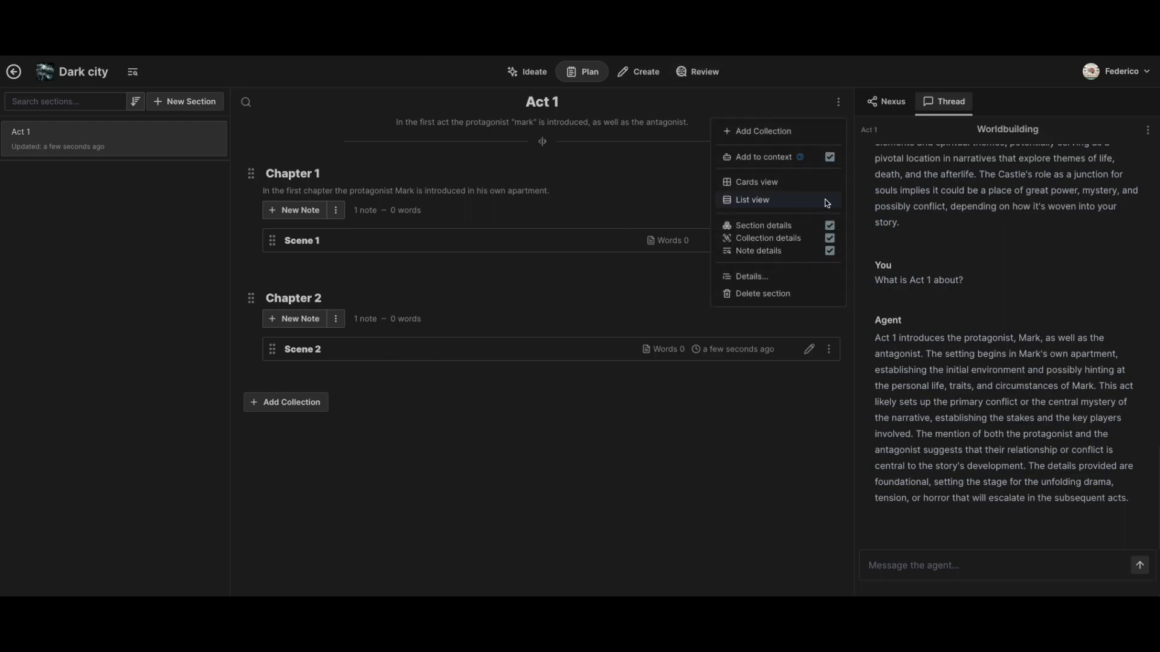
click(766, 188)
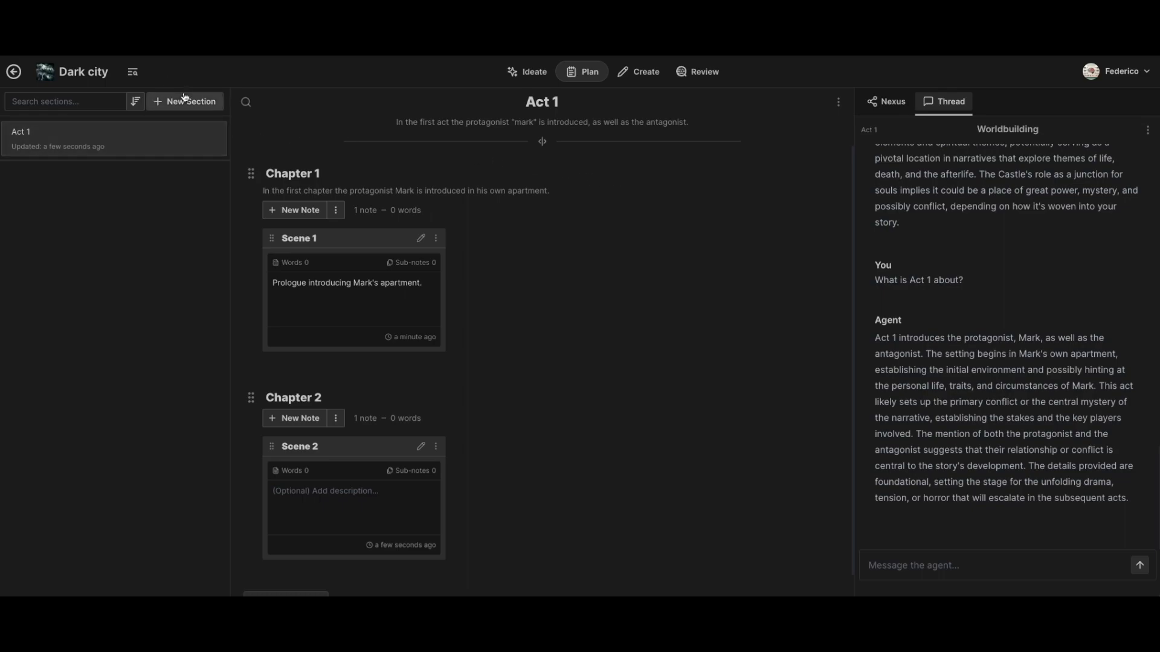
- Open the Nexus and read its Planner information for the project
click(884, 101)
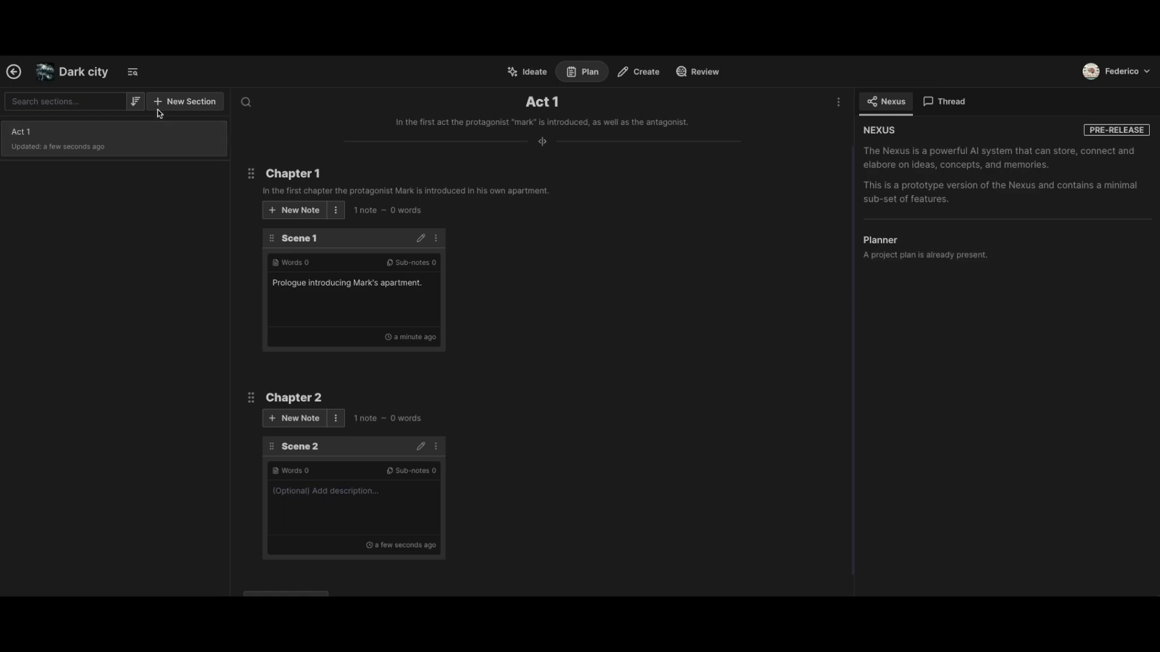
drag(1007, 256, 879, 257)
click(642, 266)
- Delete the Scene 2 note and the Chapter 2 collection from Act 1
click(435, 446)
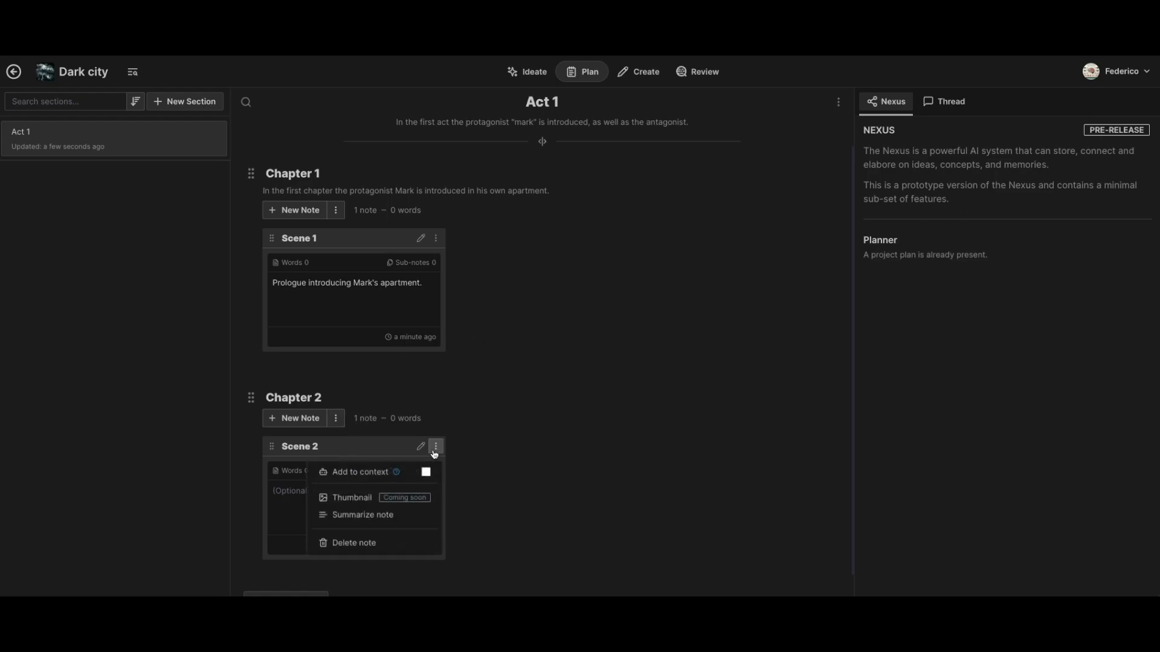
click(357, 545)
click(760, 368)
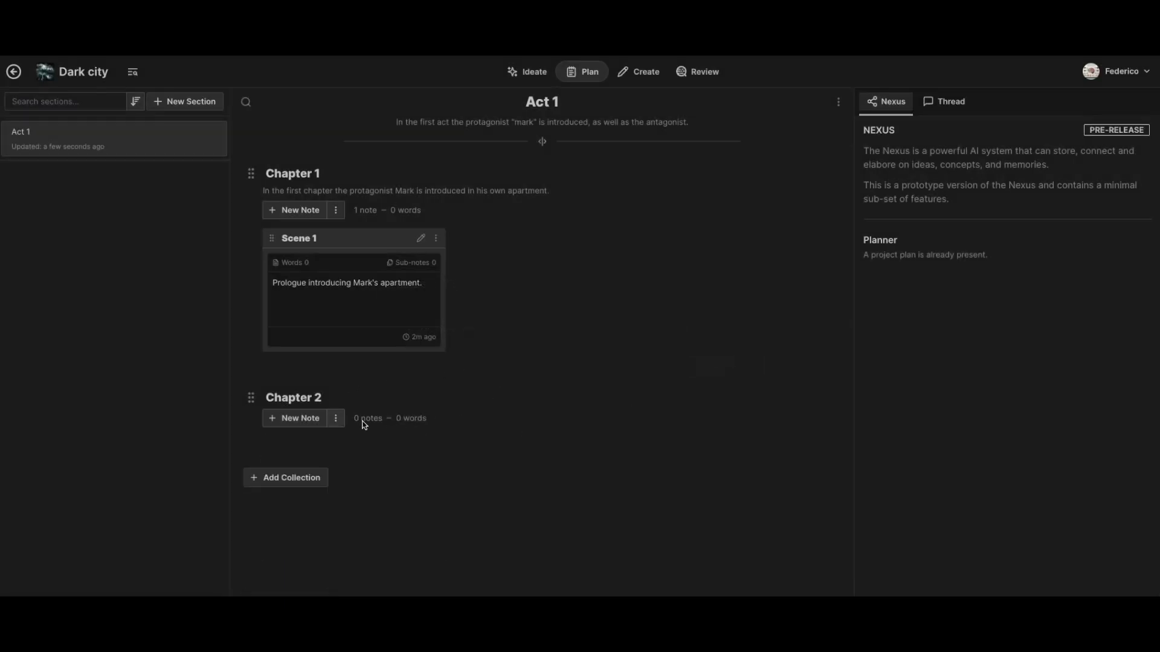
click(335, 418)
click(354, 466)
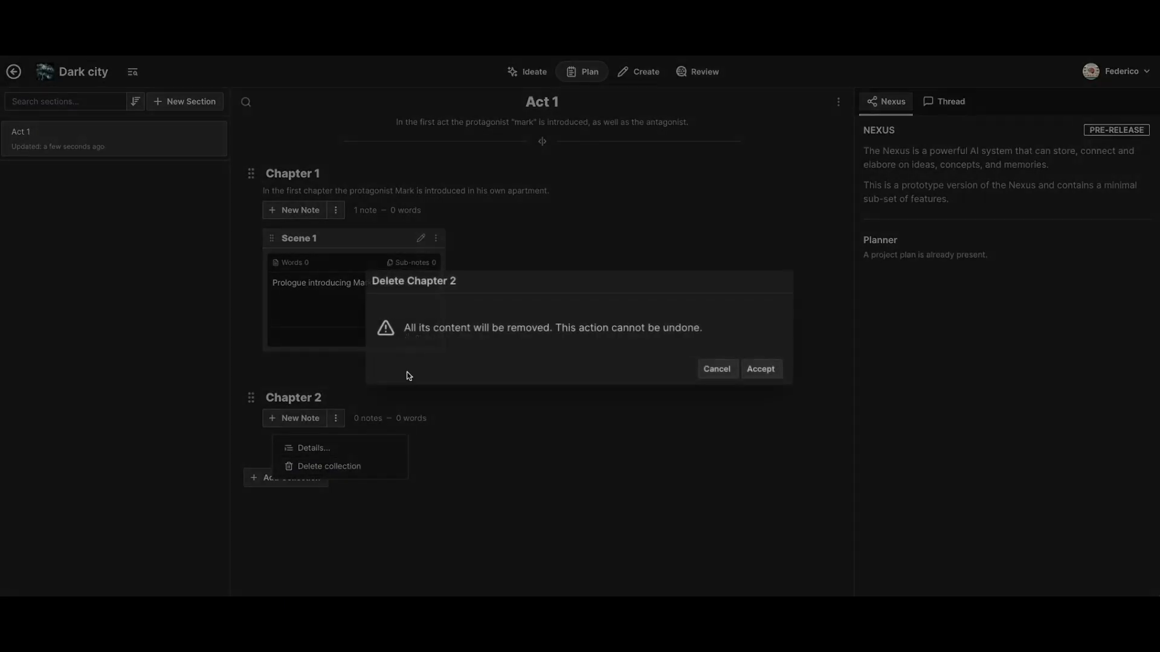
click(761, 369)
- Delete the Scene 1 note and the Chapter 1 collection from Act 1
click(436, 238)
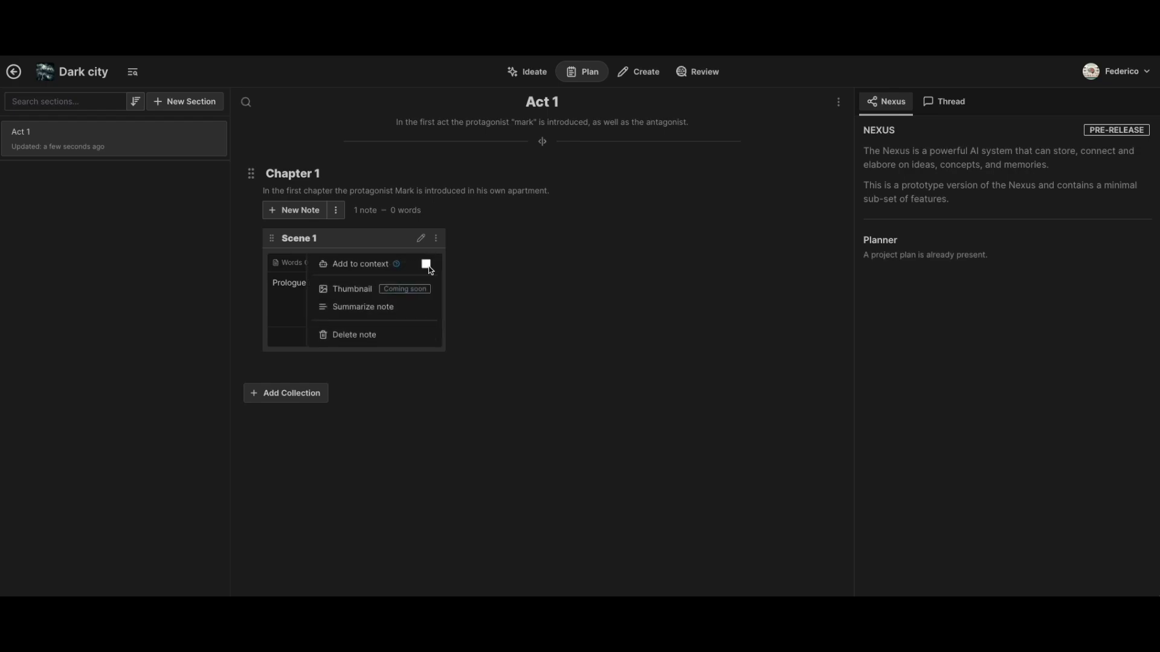
click(358, 335)
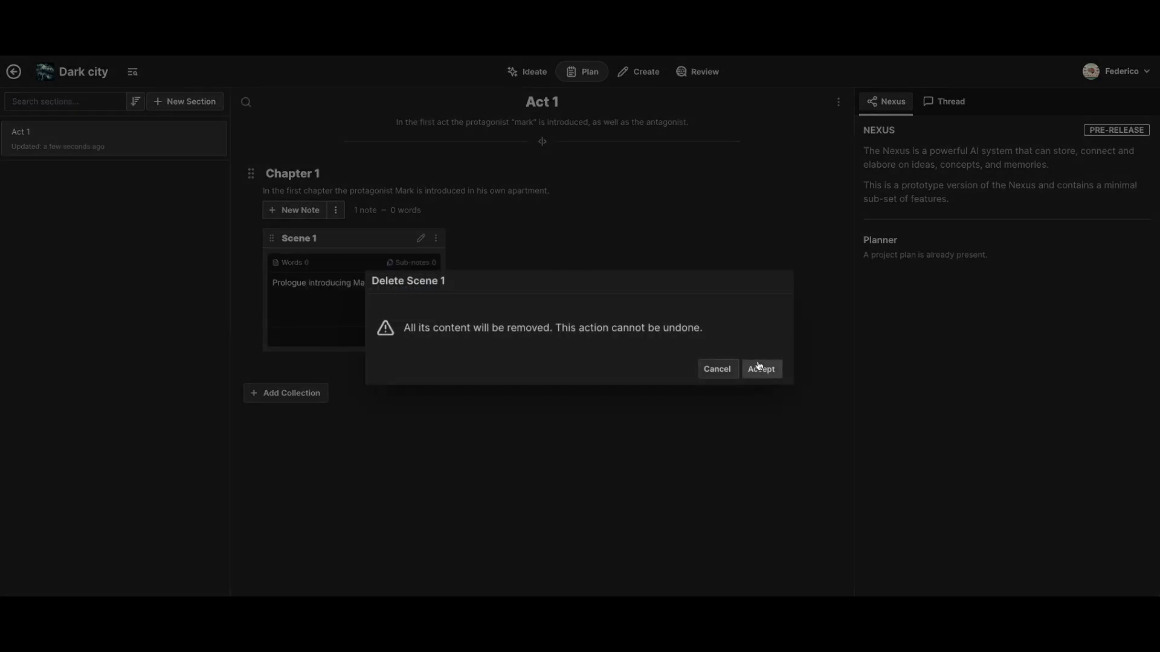
click(760, 368)
click(336, 210)
click(340, 260)
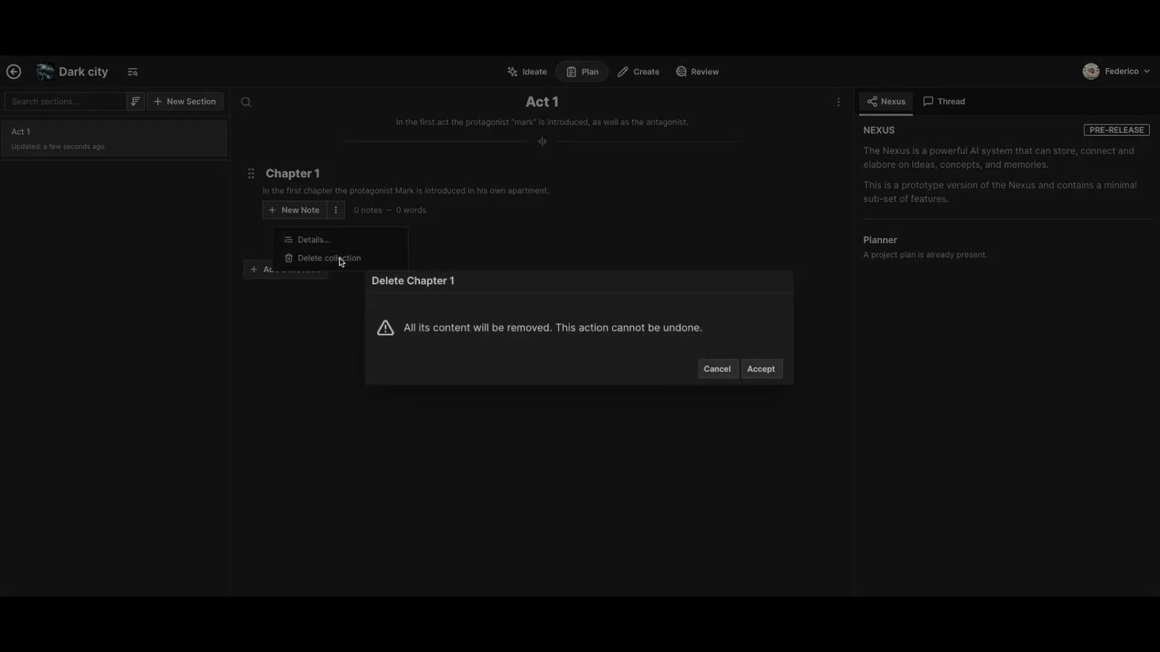
click(760, 369)
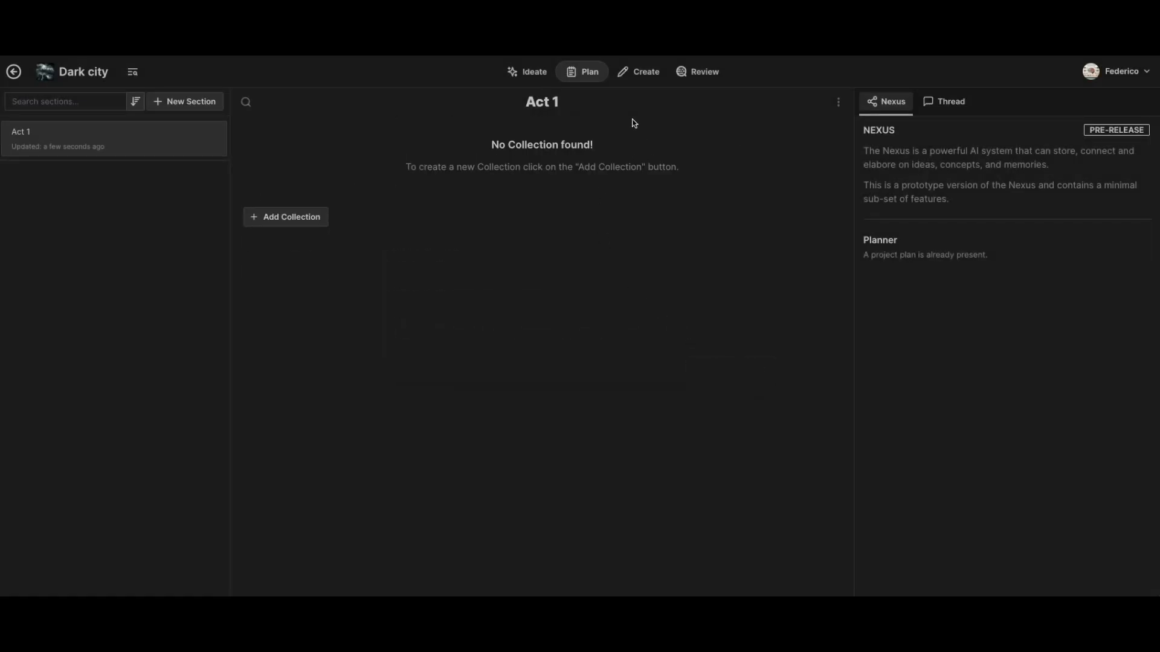
- Delete the empty Act 1 section from the project plan
click(838, 102)
click(764, 292)
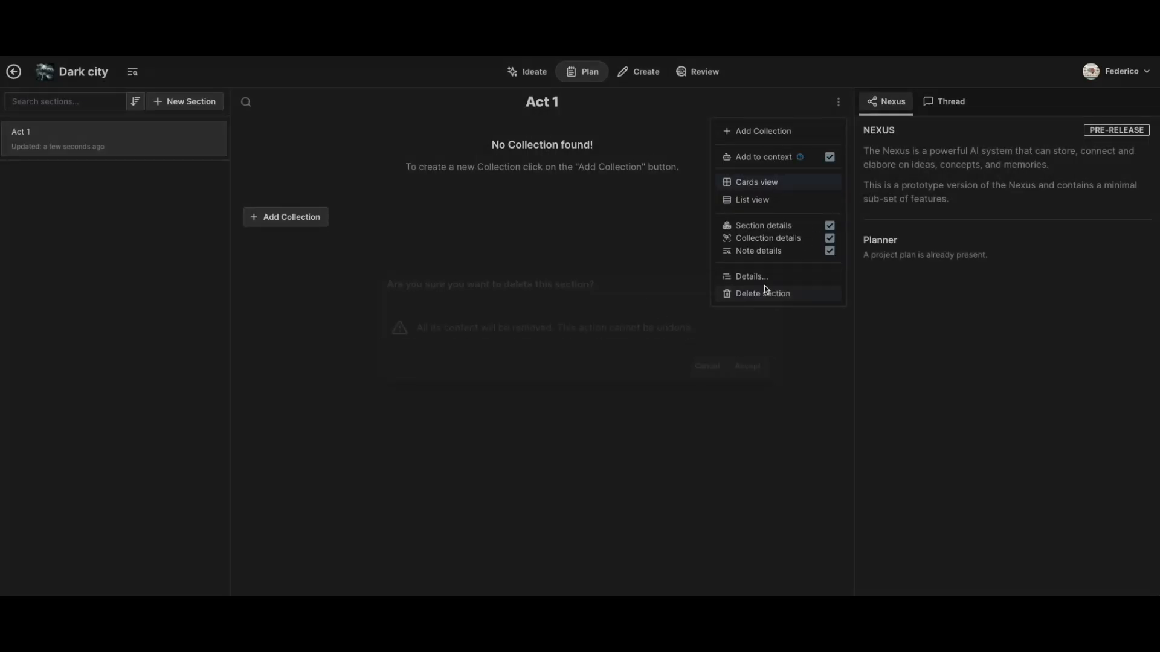
click(762, 368)
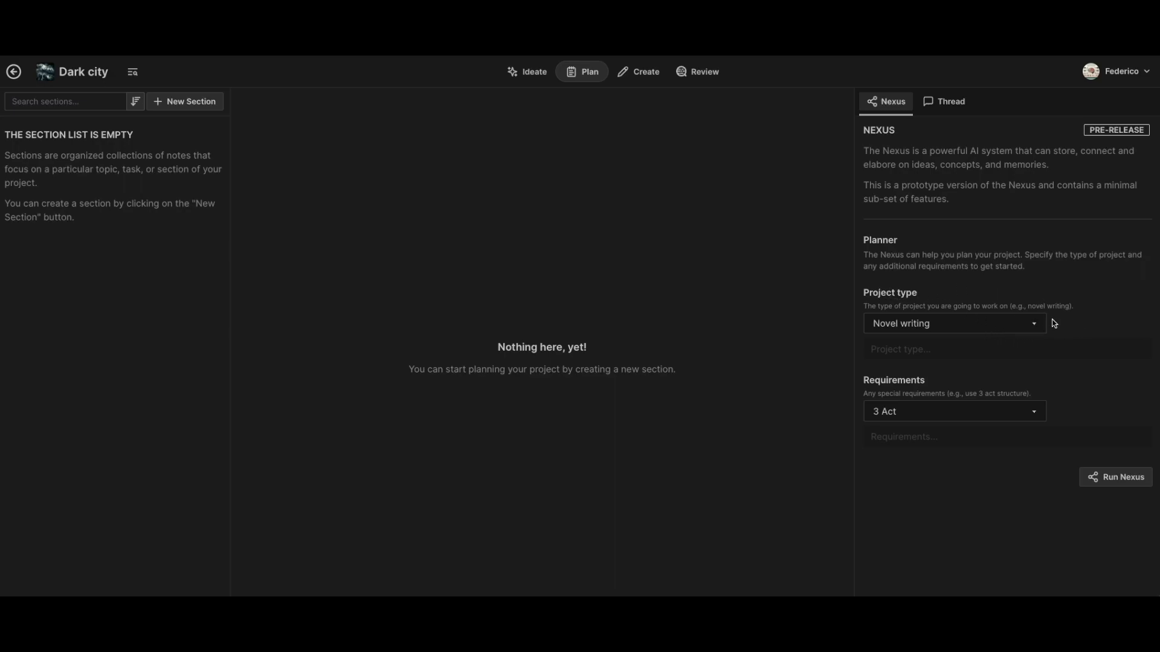
- Run the Nexus planner with the Novel writing project type and the 3 Act requirement
click(969, 328)
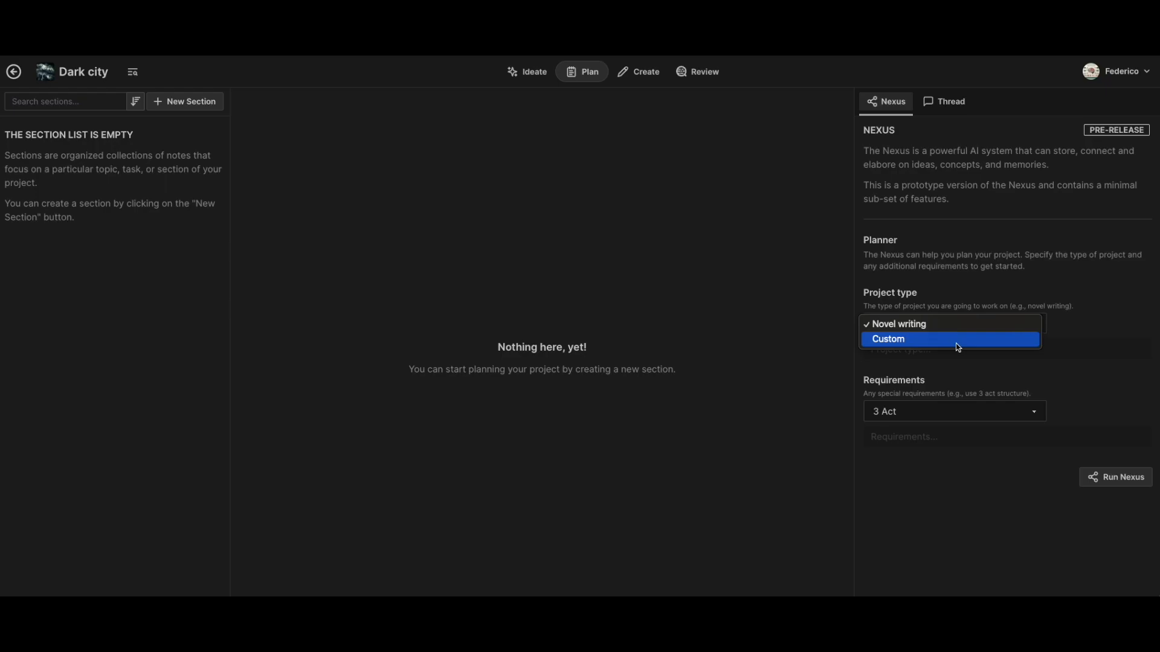
click(962, 273)
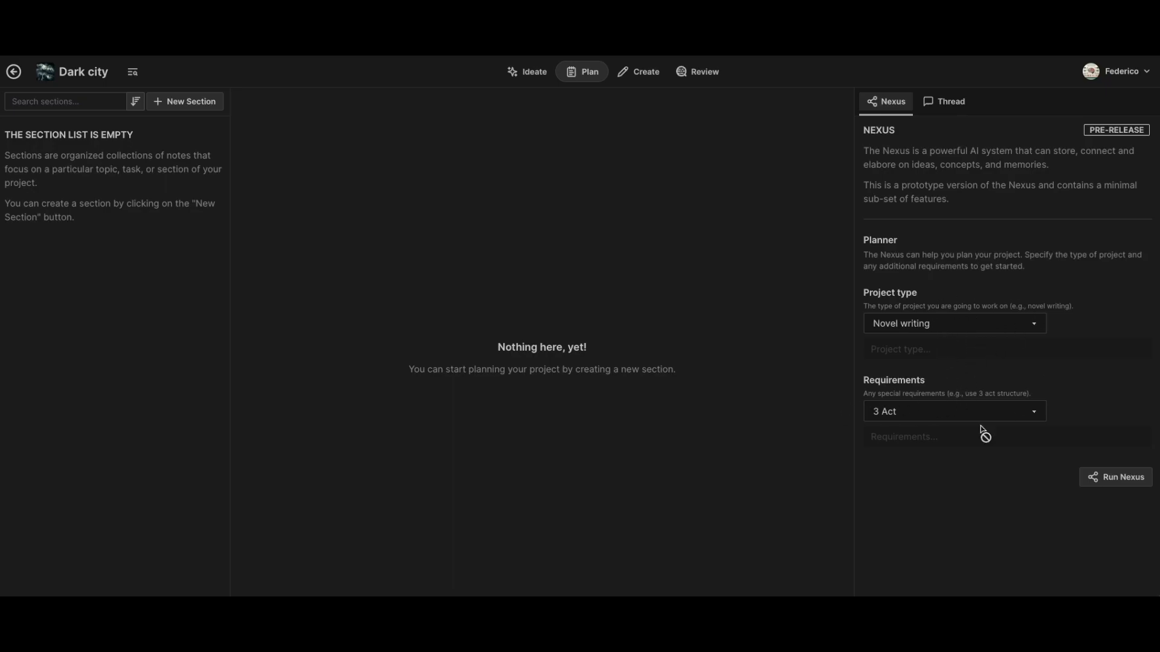
click(1121, 479)
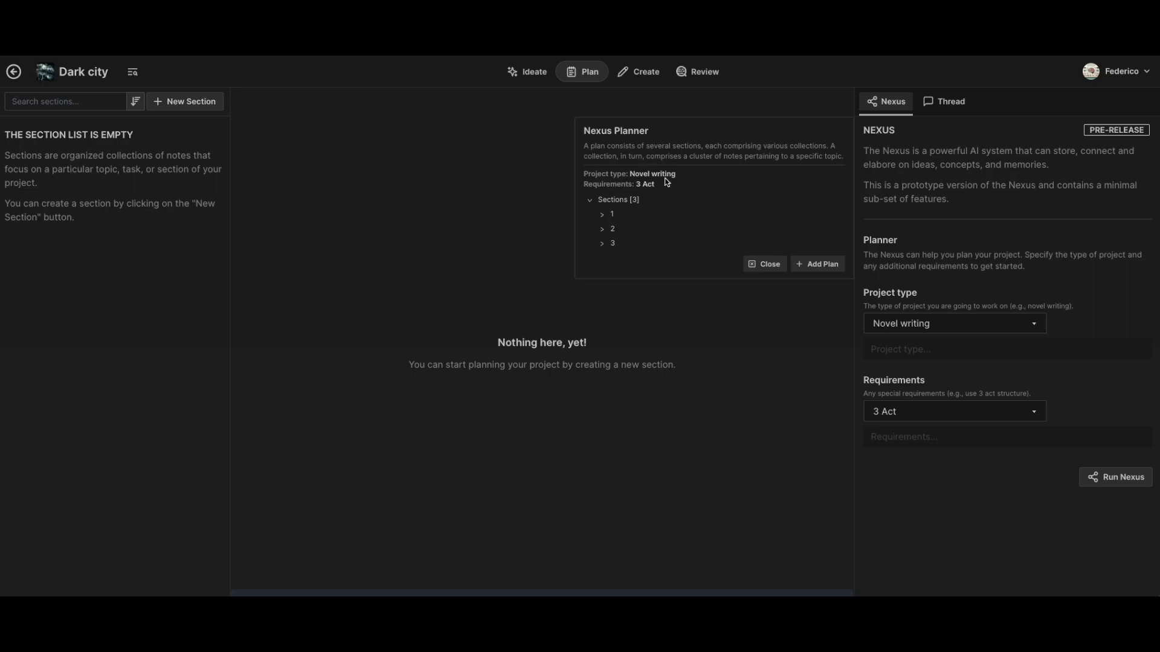
- Review the three Act One collections in the generated Nexus plan and add the plan to the project
click(602, 215)
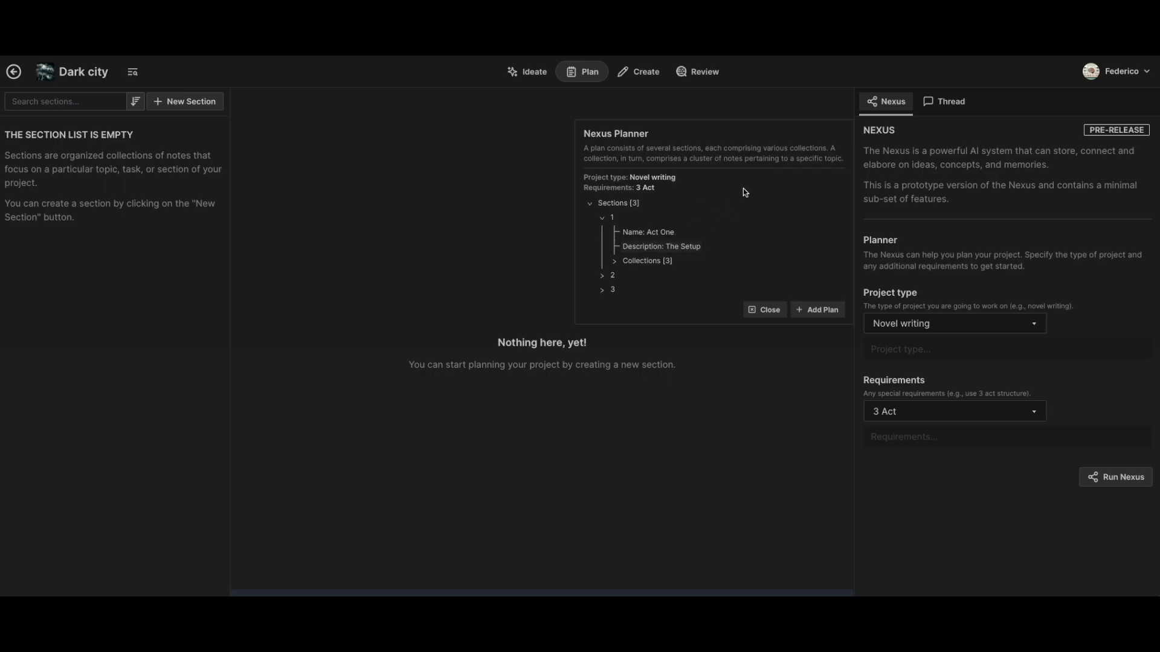
click(615, 263)
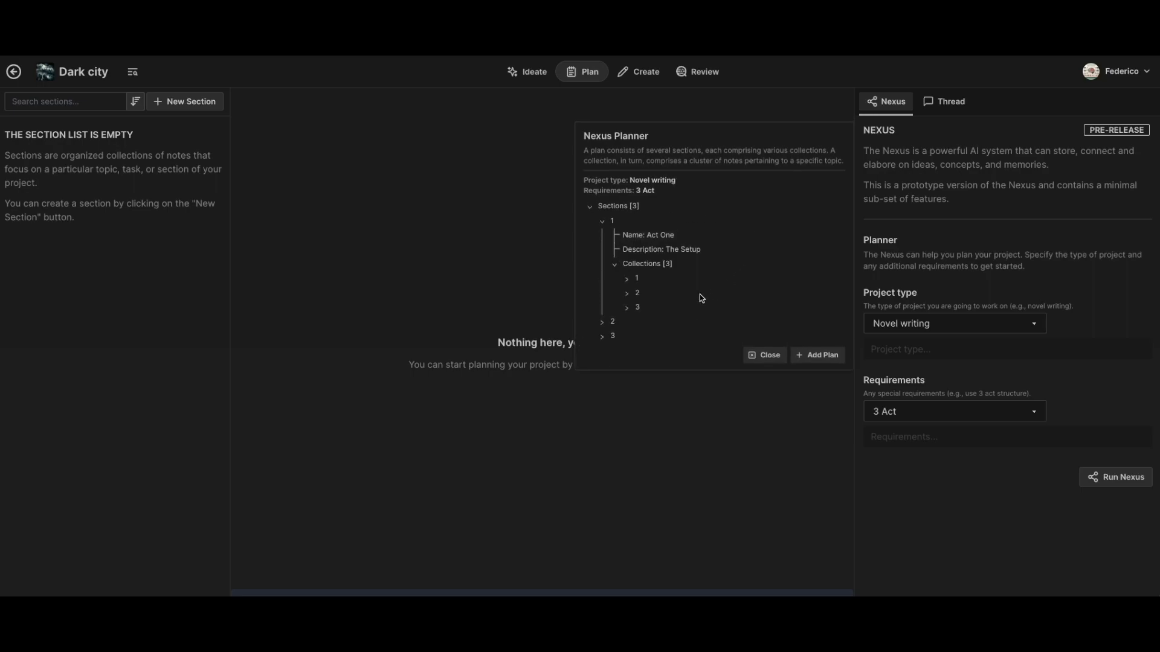
click(627, 281)
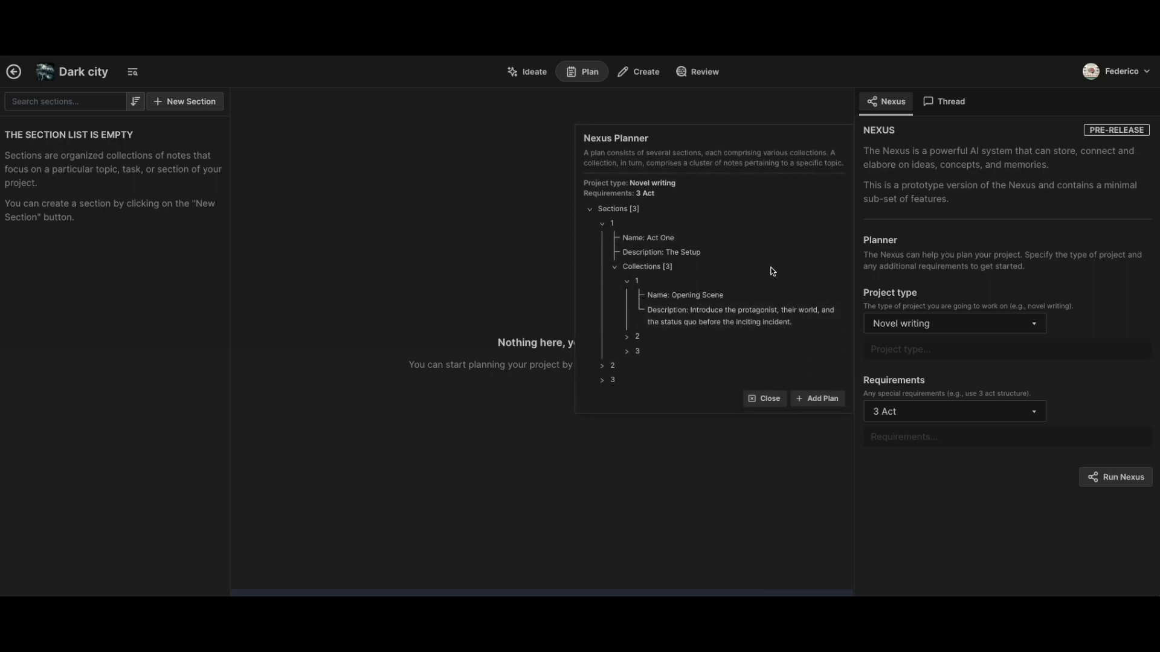
click(627, 337)
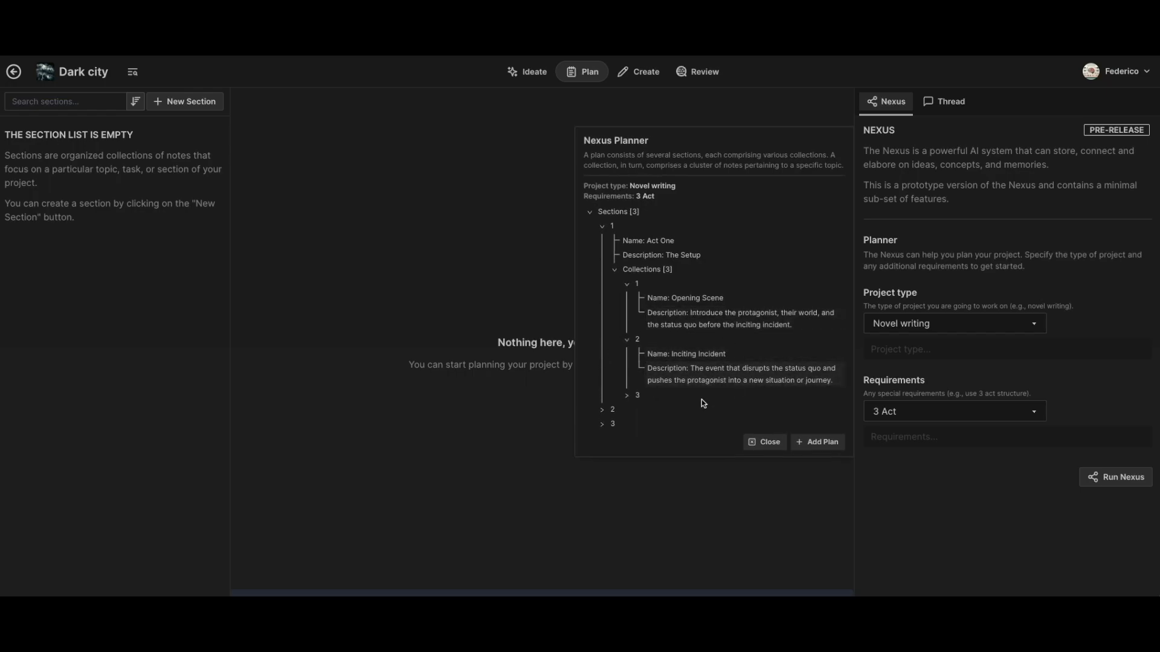
click(627, 395)
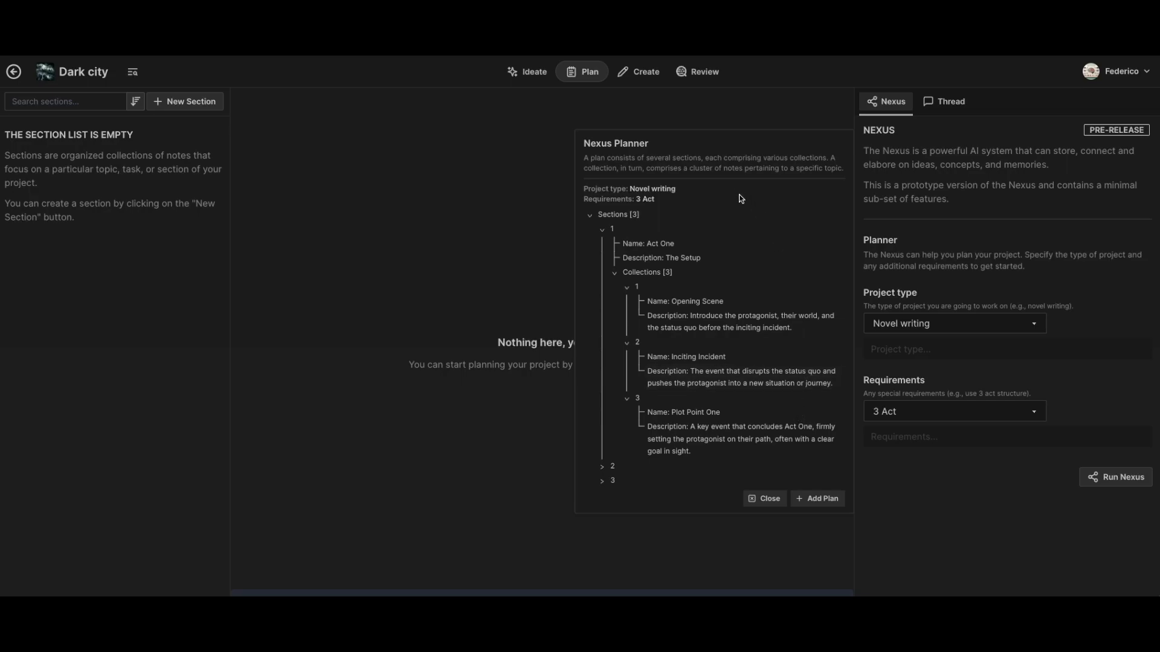
click(823, 499)
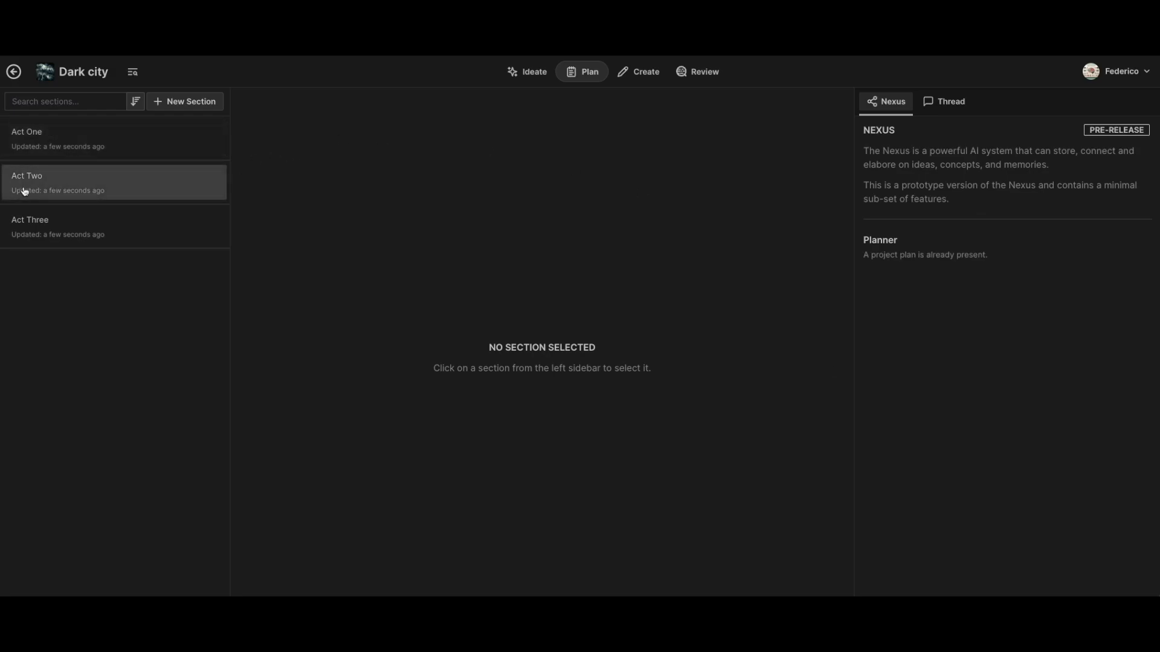
- Open the Act One section and add a note titled "The beginning" to the Opening Scene collection
click(143, 134)
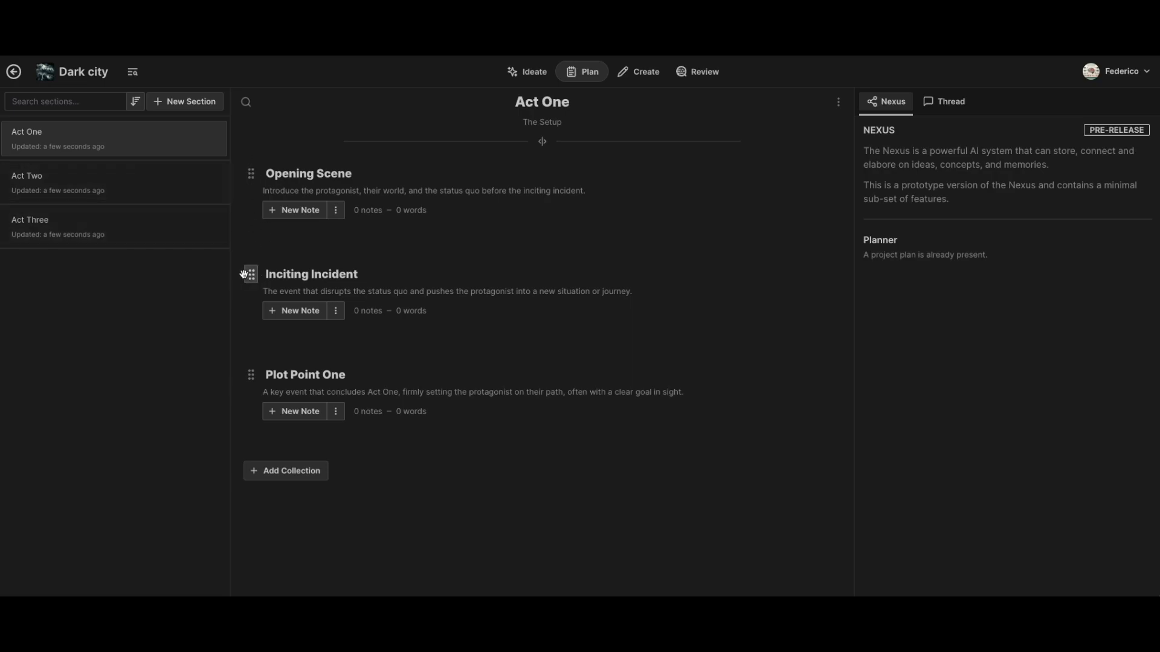
mouse_move(250, 279)
mouse_down()
mouse_move(249, 179)
mouse_move(242, 278)
mouse_up()
click(300, 211)
click(330, 237)
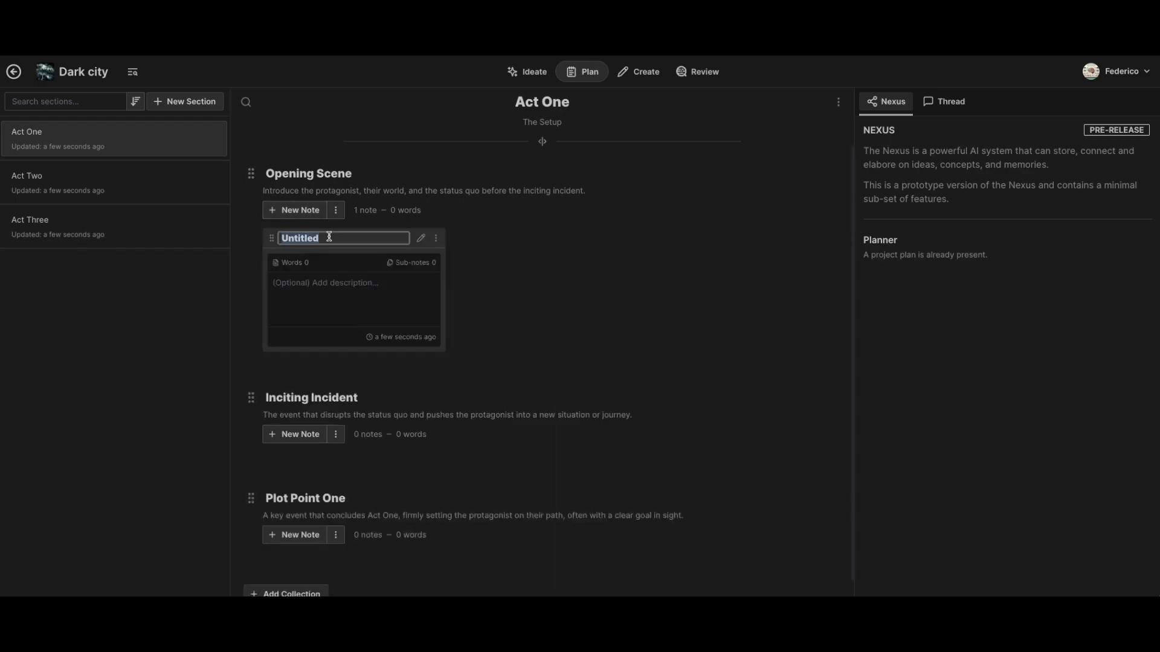
text(The beginning)
click(333, 291)
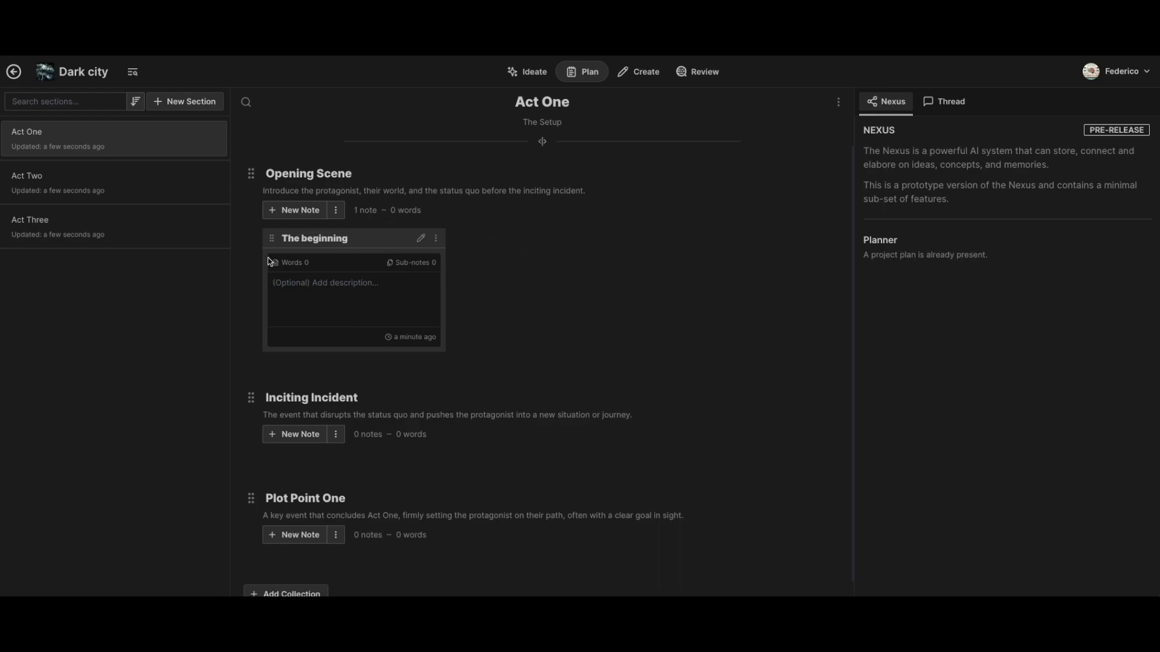
- Open "The beginning" note in the Create editor and return to the Act One plan
click(420, 241)
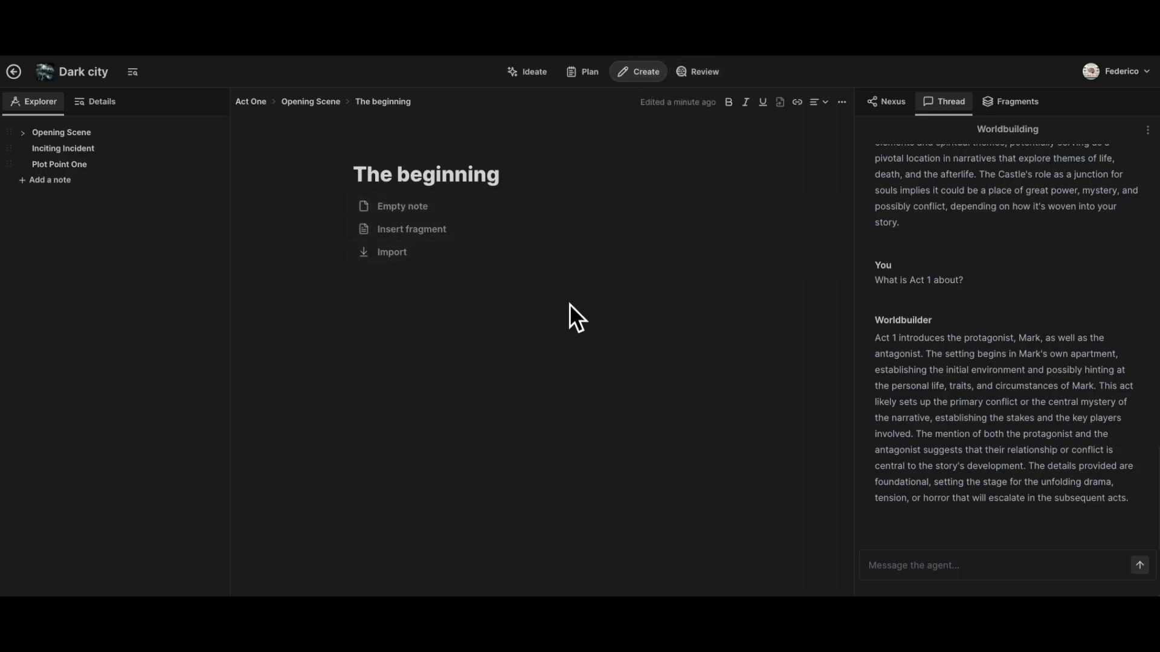
click(590, 75)
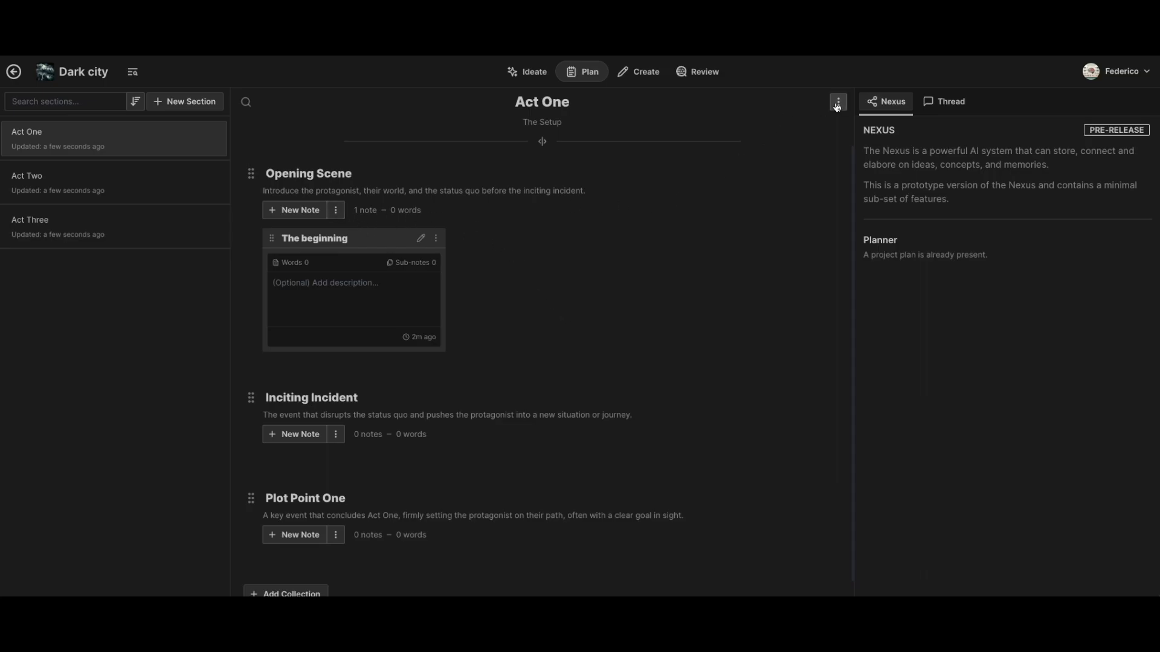
- Compare the Thread and Nexus views beside the Act One plan, ending on the Worldbuilding thread
click(947, 101)
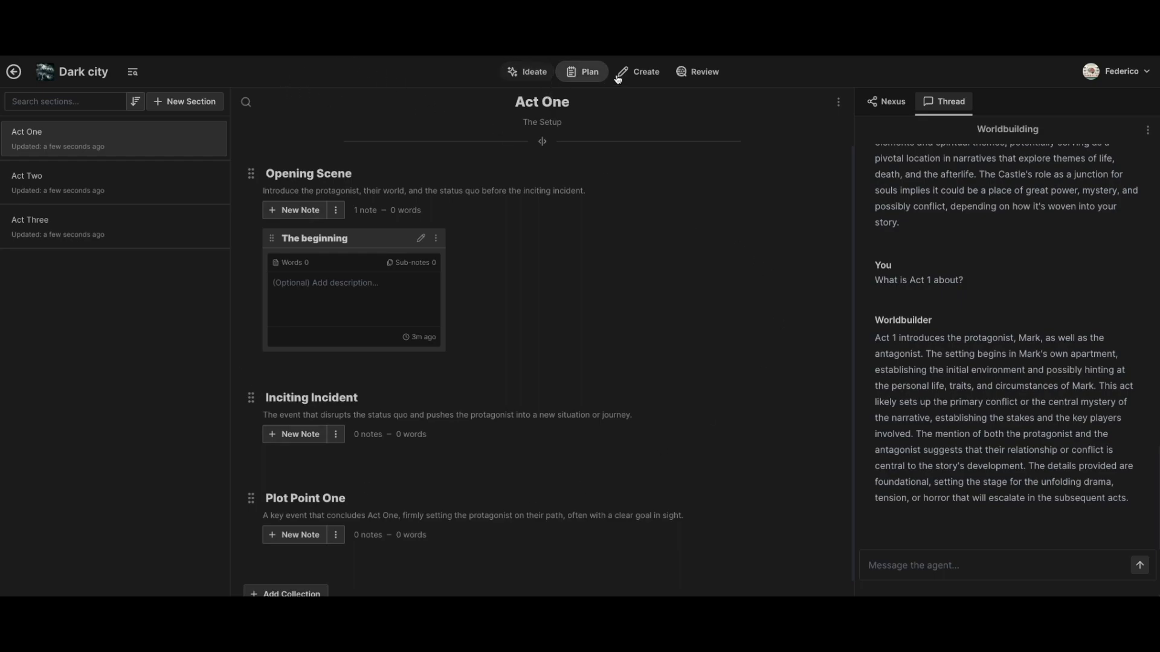
click(881, 104)
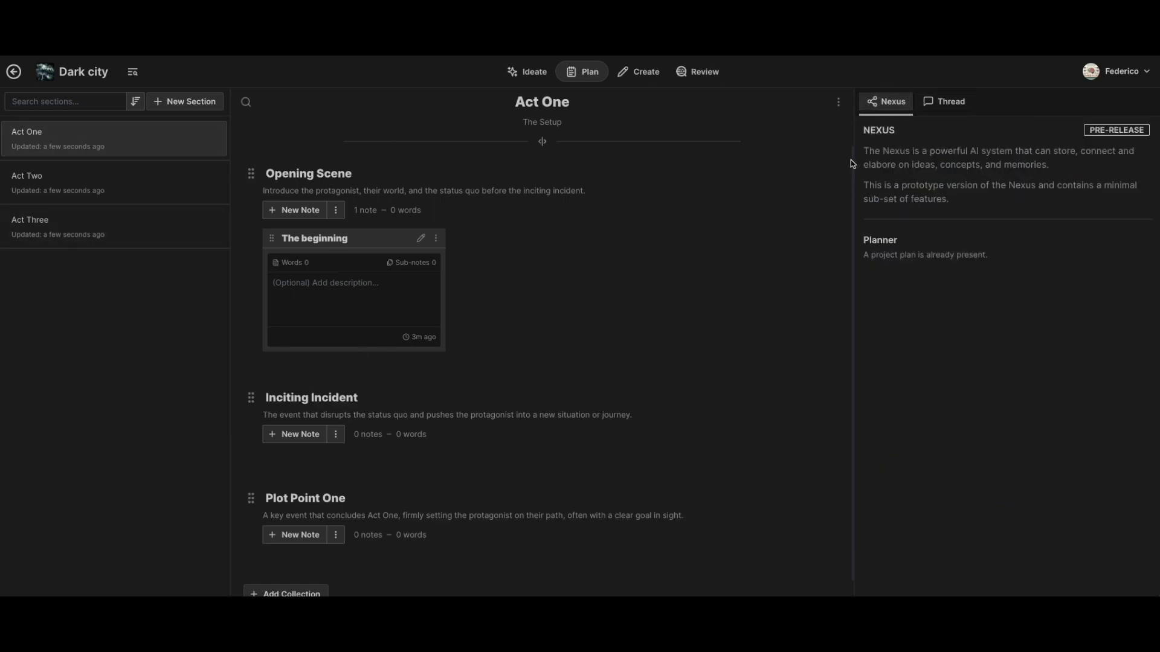
click(947, 101)
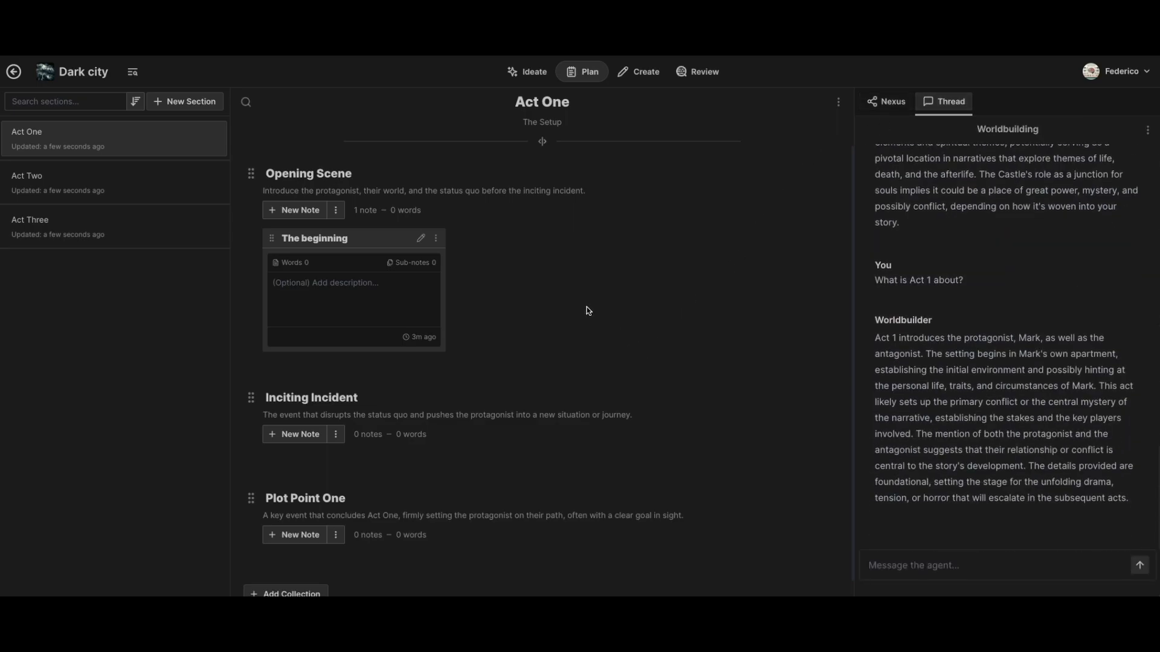